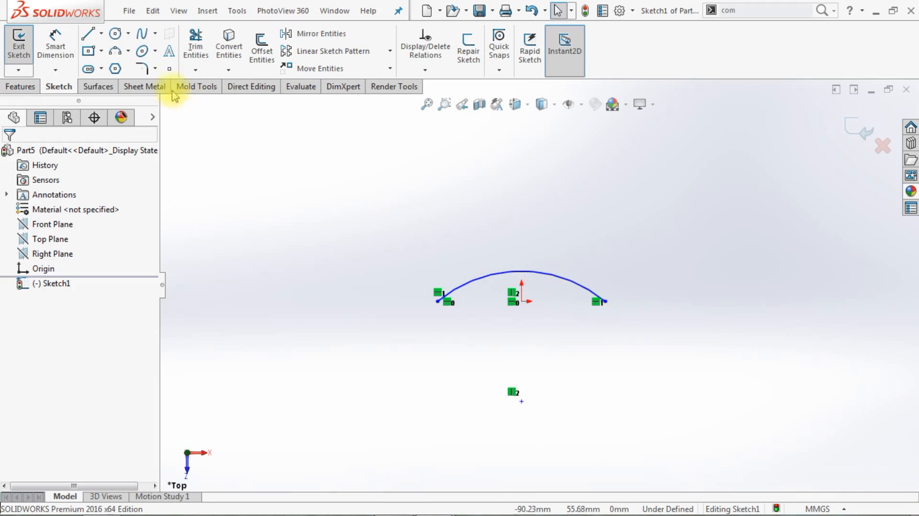
# Dimension the distance between the arc's two endpoints and set it to 3.5 mm.
pyautogui.click(55, 44)
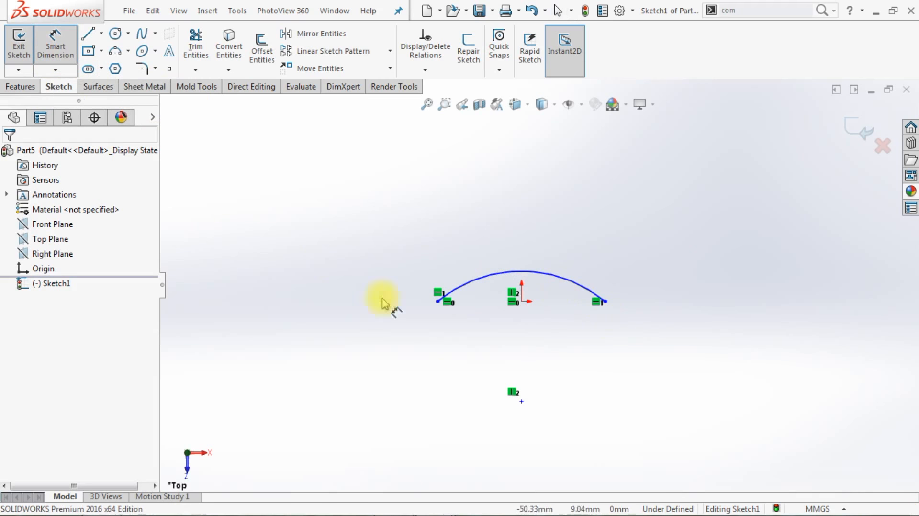
pyautogui.click(439, 302)
pyautogui.click(605, 302)
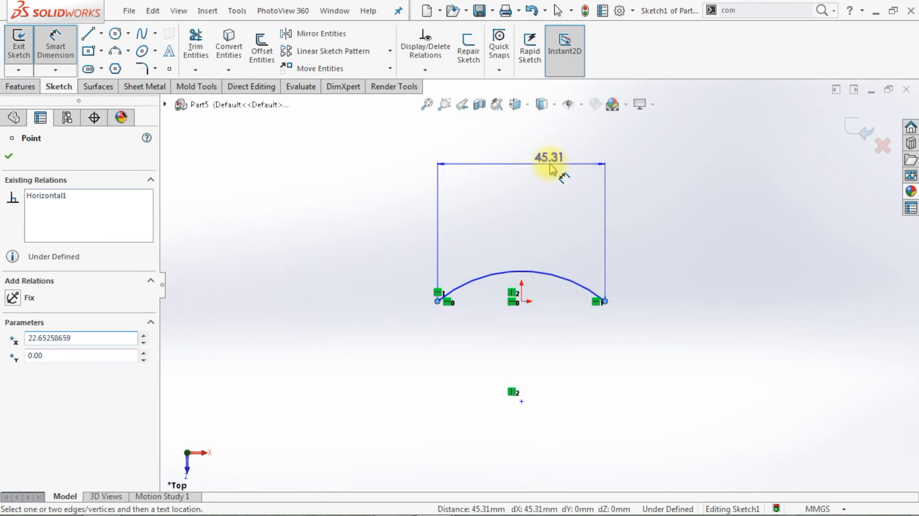
pyautogui.click(554, 168)
pyautogui.write('3.5')
pyautogui.press('Return')
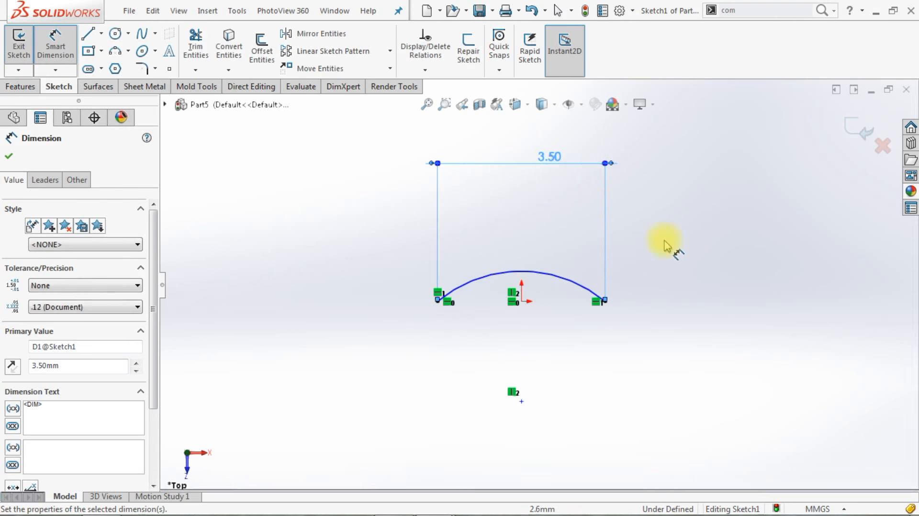
# Dimension the arc's height from the origin to its crest and set it to 0.25 mm.
pyautogui.click(523, 301)
pyautogui.click(522, 272)
pyautogui.click(410, 280)
pyautogui.write('.25')
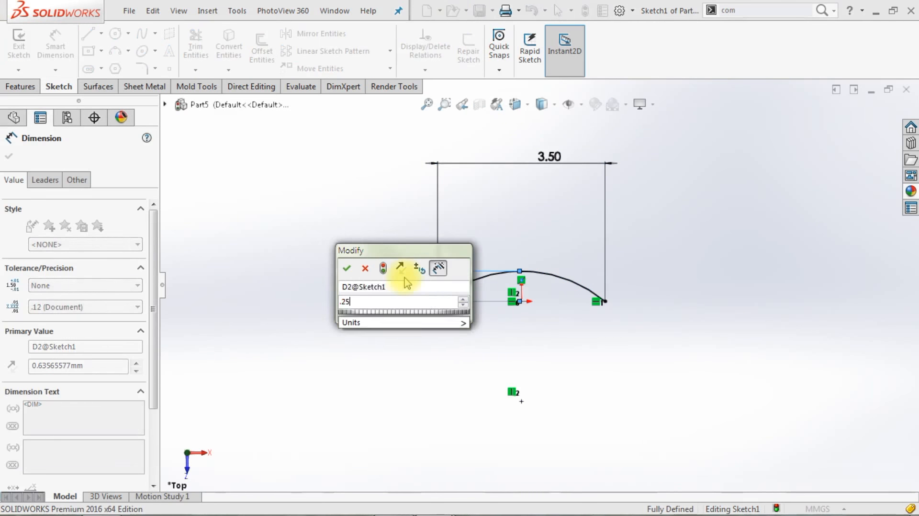
pyautogui.press('Return')
pyautogui.click(357, 256)
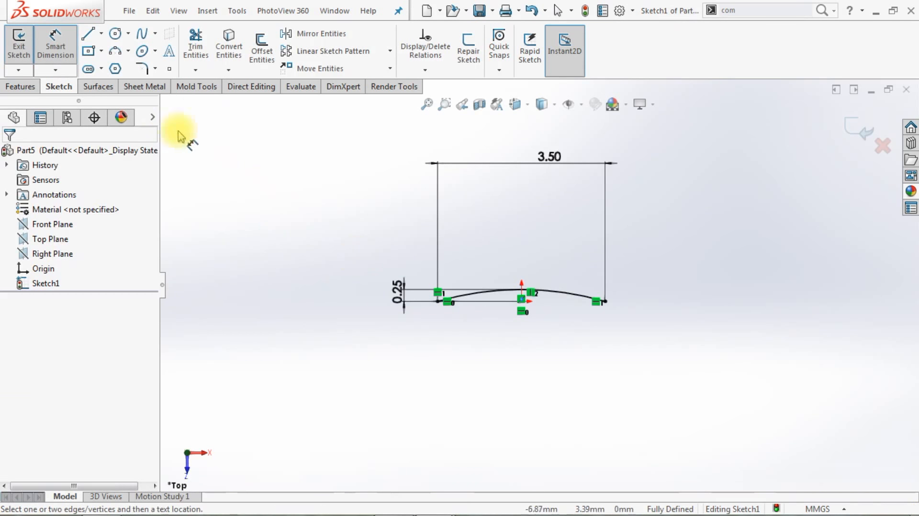
# Draw a vertical centerline from the origin straight down below the arc.
pyautogui.click(101, 33)
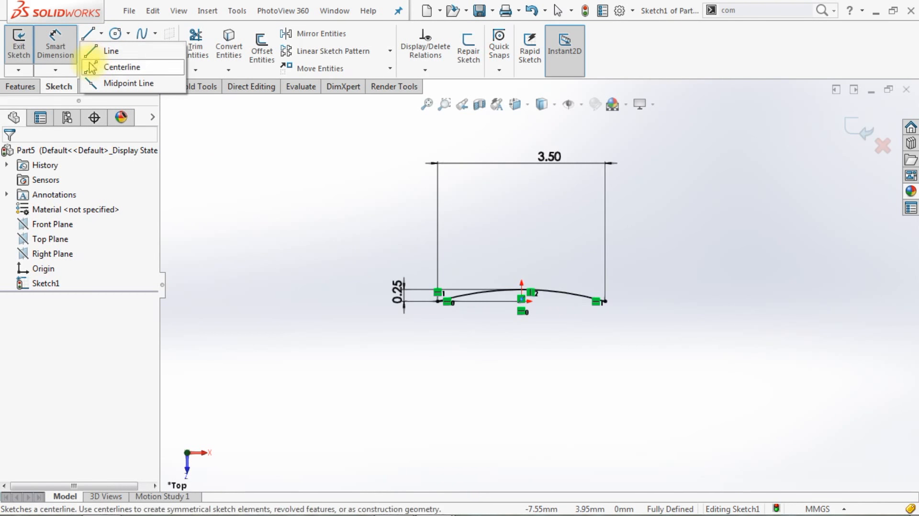
pyautogui.click(113, 65)
pyautogui.click(521, 301)
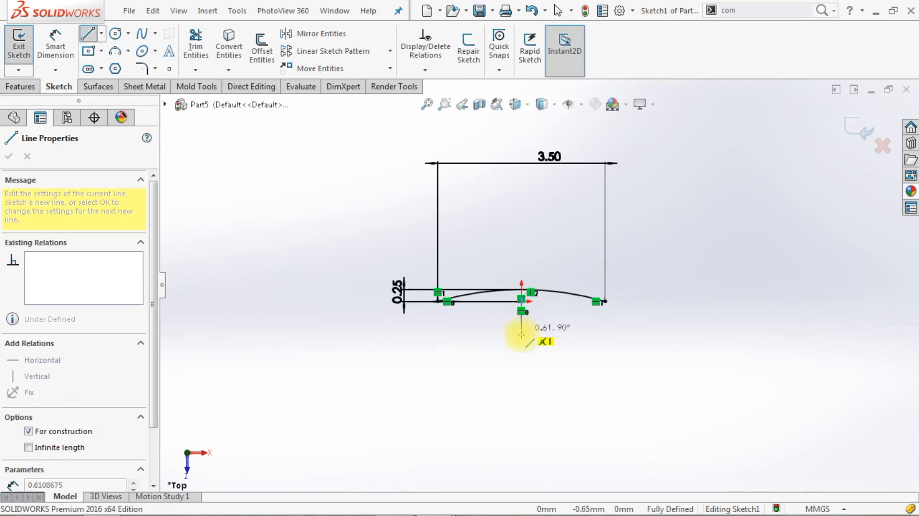
pyautogui.click(521, 367)
pyautogui.press('Escape')
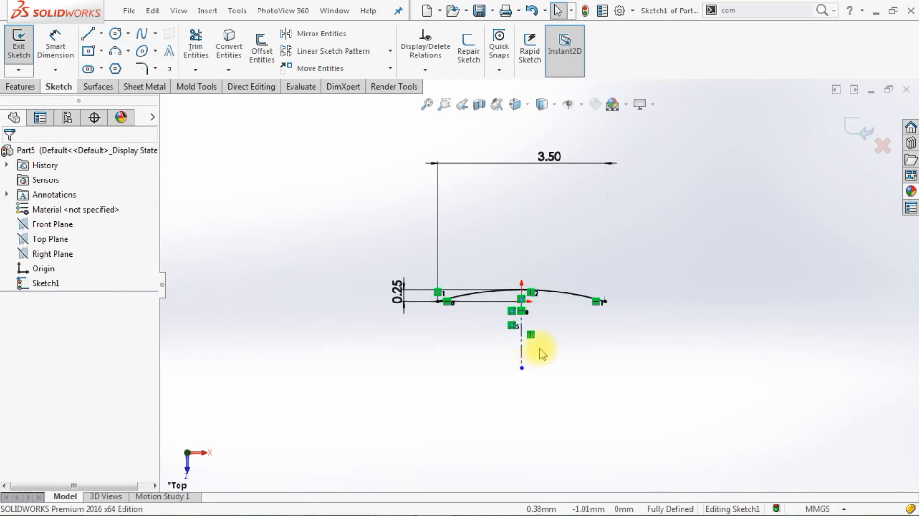
# Create a circular sketch pattern of the arc around its left endpoint, with 2 equally spaced instances over 360 degrees.
pyautogui.scroll(-3, 541, 347)
pyautogui.scroll(5, 540, 345)
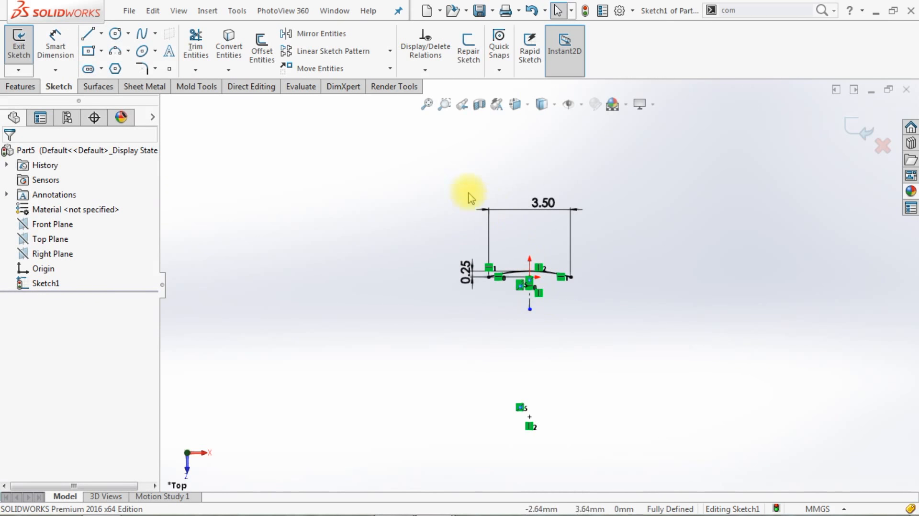
pyautogui.click(389, 51)
pyautogui.click(376, 84)
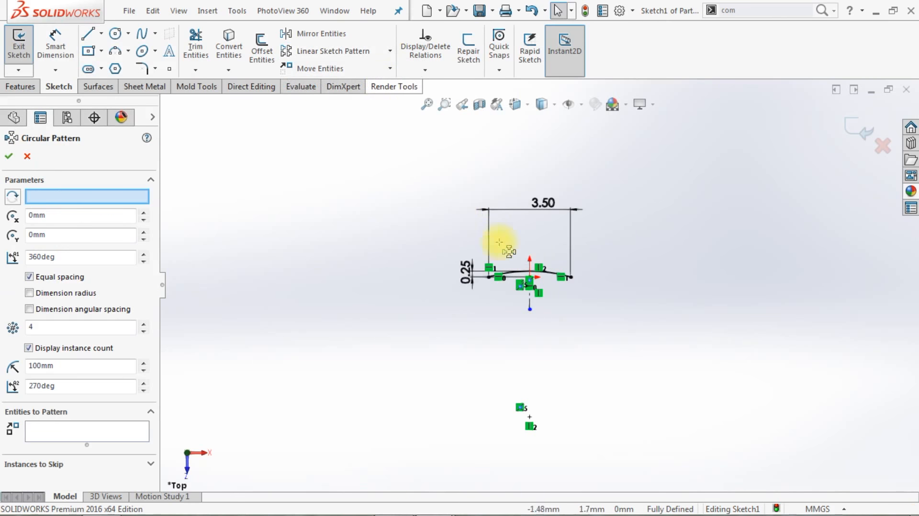
pyautogui.click(551, 276)
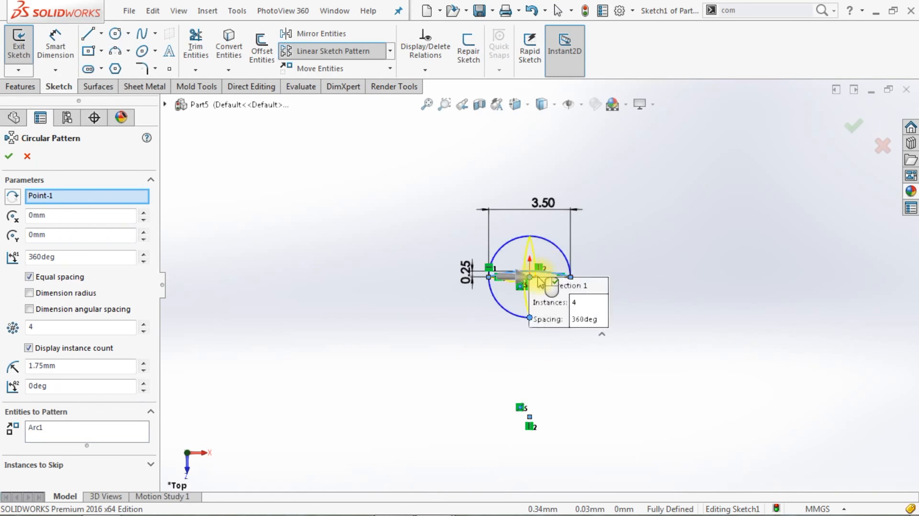
pyautogui.scroll(-5, 539, 278)
pyautogui.rightClick(126, 199)
pyautogui.click(182, 204)
pyautogui.click(278, 290)
pyautogui.scroll(3, 280, 293)
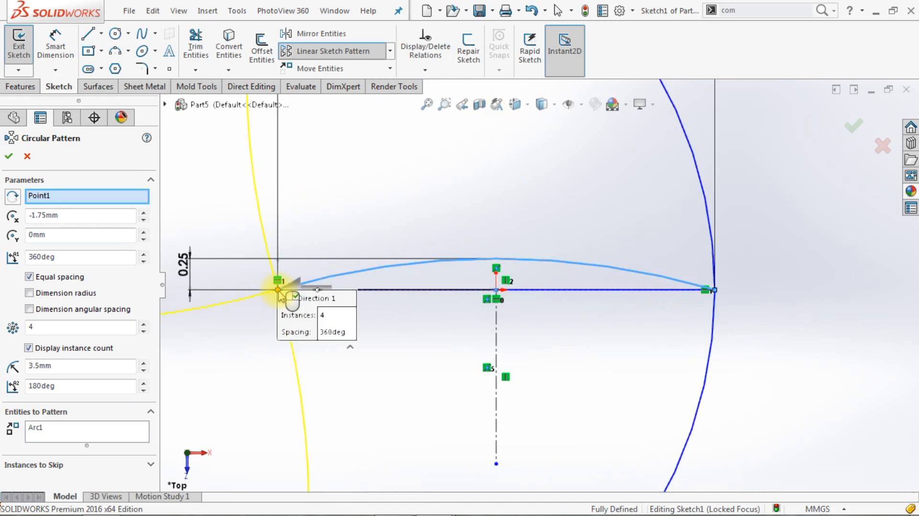
pyautogui.doubleClick(79, 329)
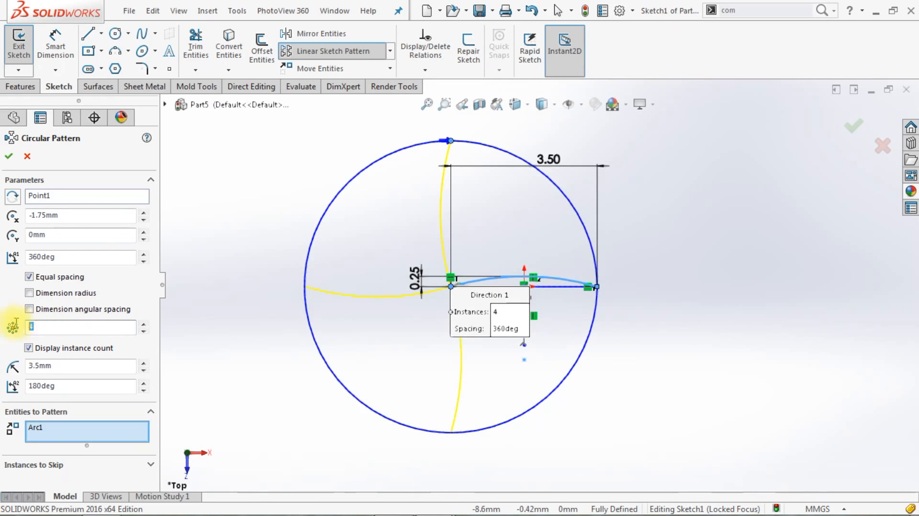
pyautogui.write('2')
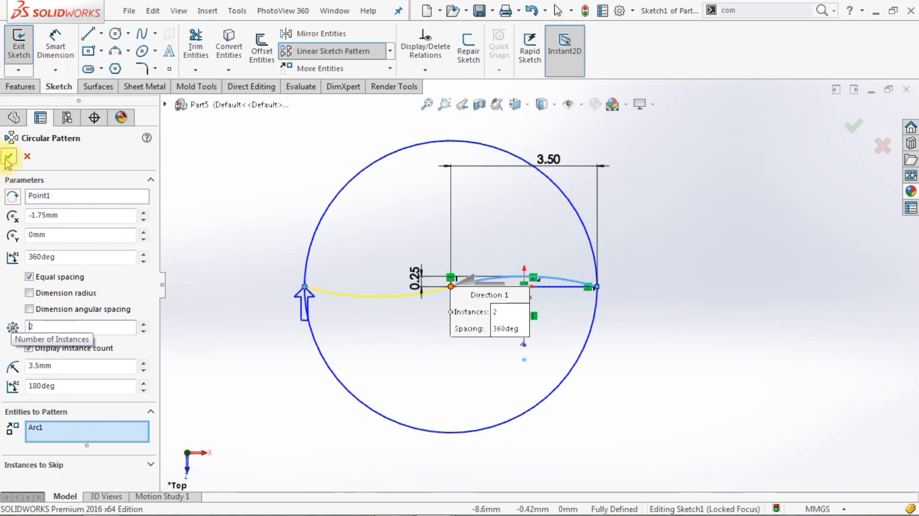
pyautogui.click(9, 157)
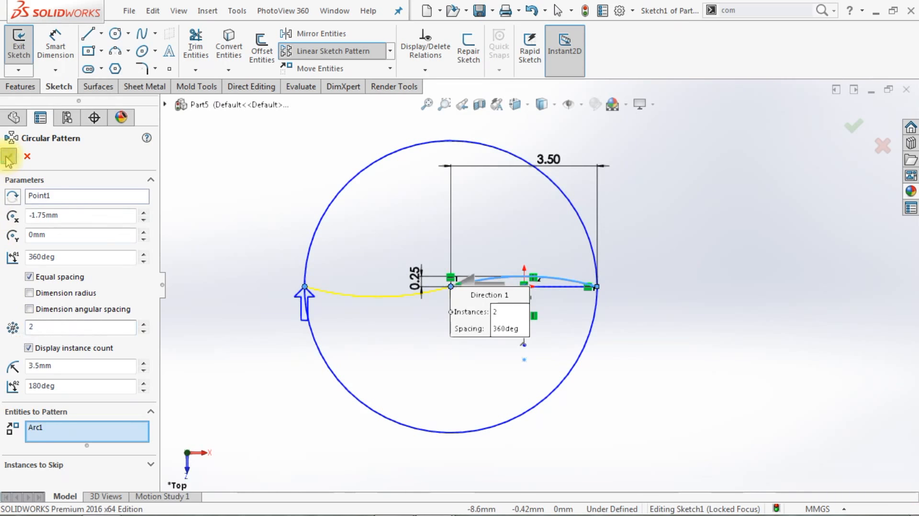
# Linear-pattern the original arc in the reversed X direction with 2 instances spaced 7 mm apart.
pyautogui.click(314, 57)
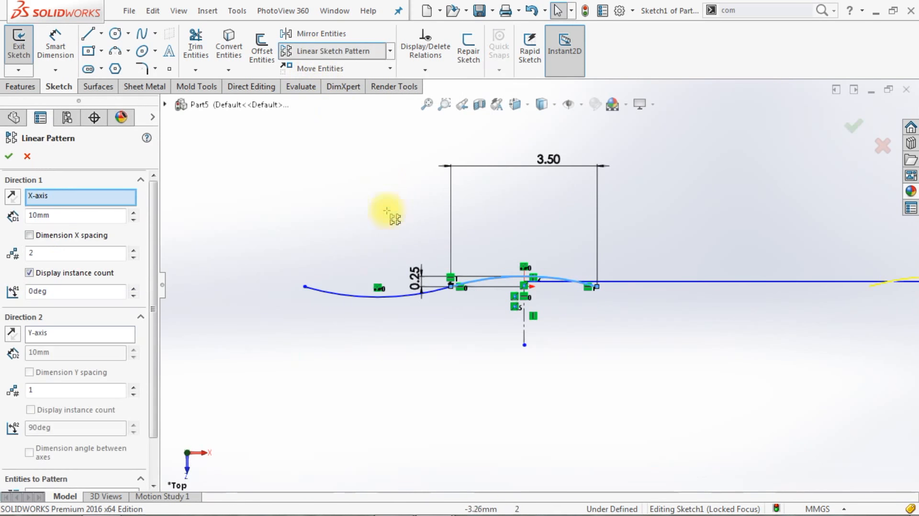
pyautogui.click(12, 196)
pyautogui.write('7.5')
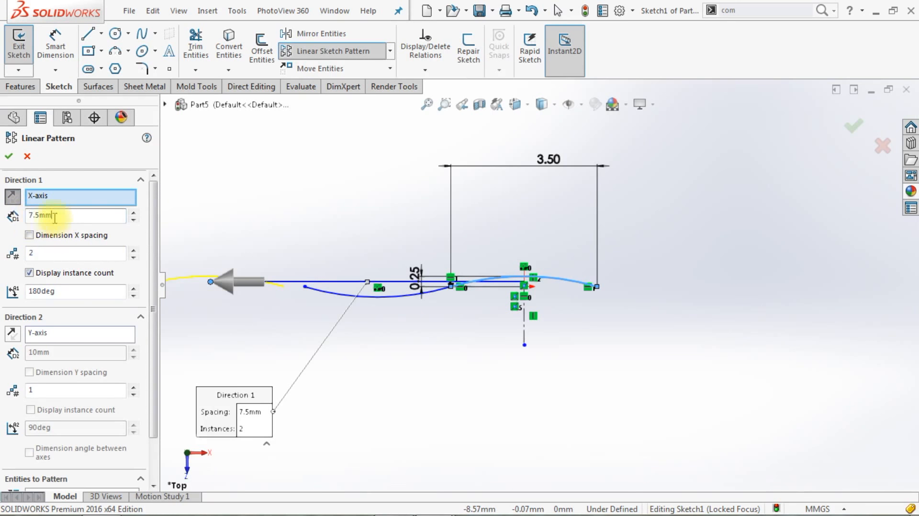
pyautogui.press('Return')
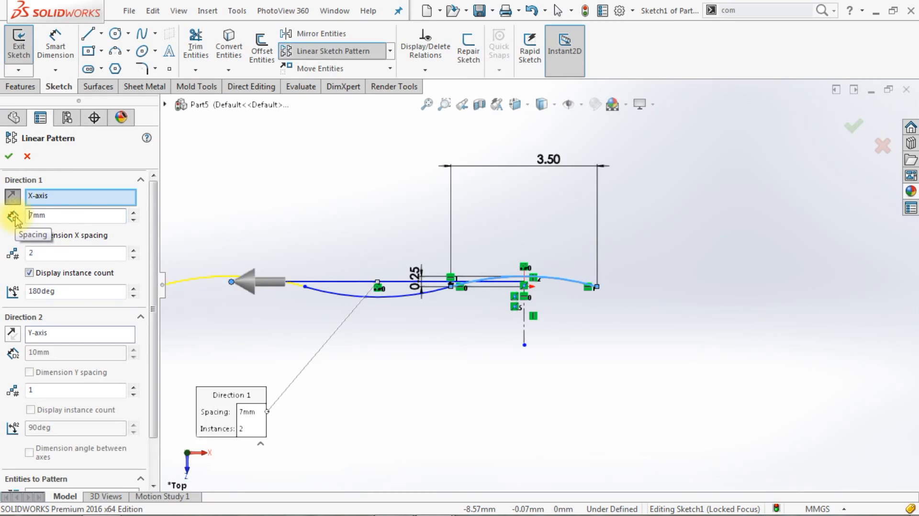
pyautogui.click(10, 159)
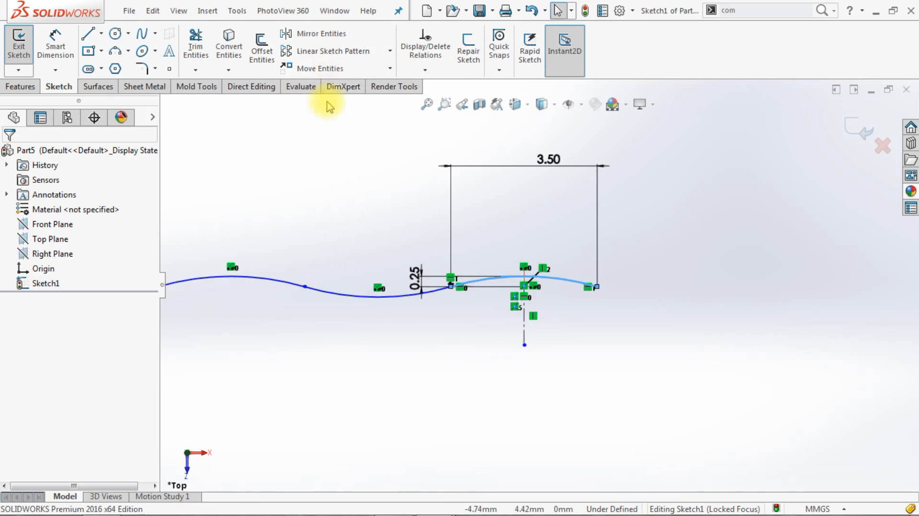
# Mirror the two patterned arcs on the left about the vertical centerline.
pyautogui.click(319, 34)
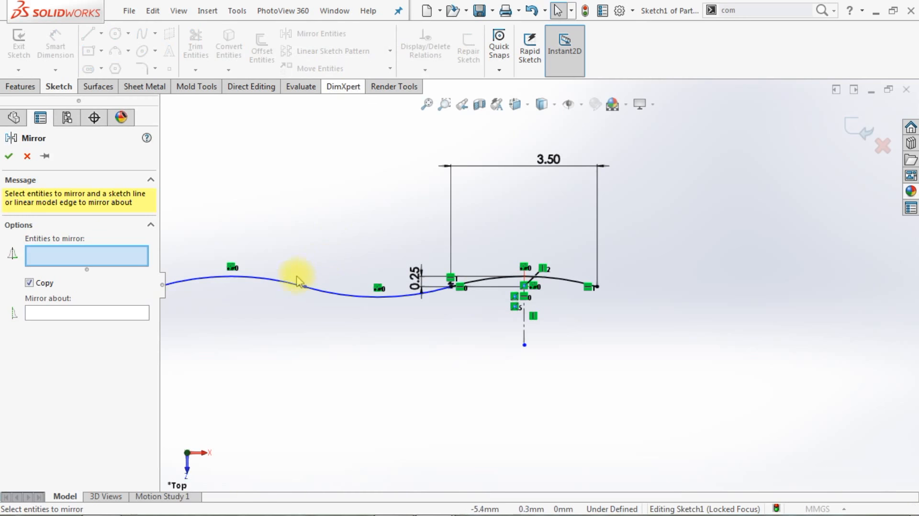
pyautogui.click(295, 283)
pyautogui.click(324, 292)
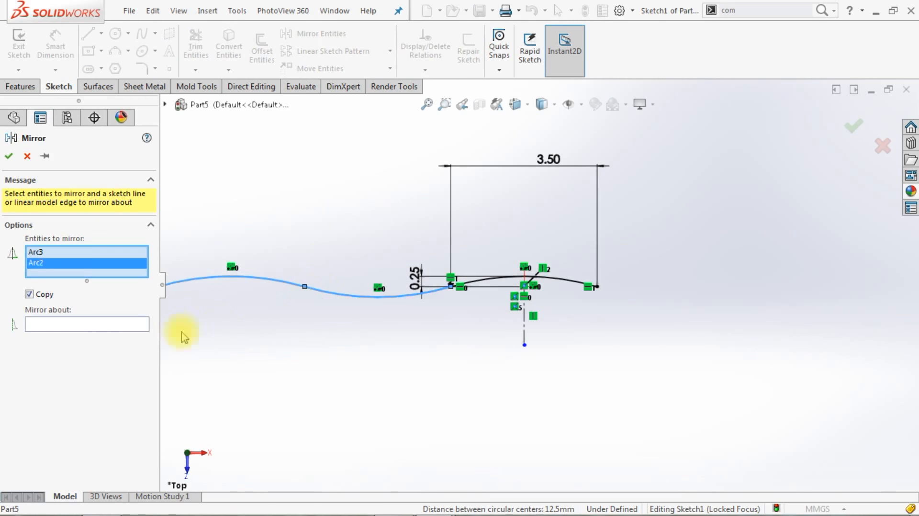
pyautogui.click(105, 325)
pyautogui.click(525, 336)
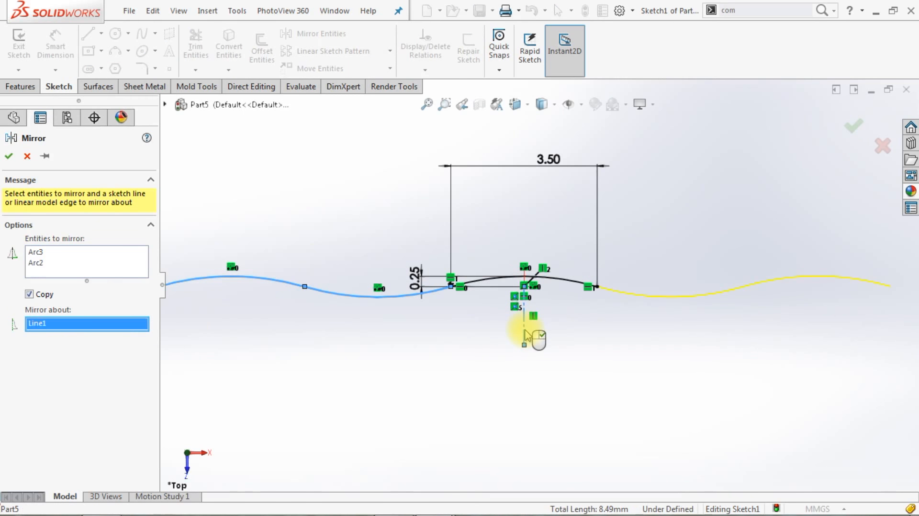
pyautogui.press('Return')
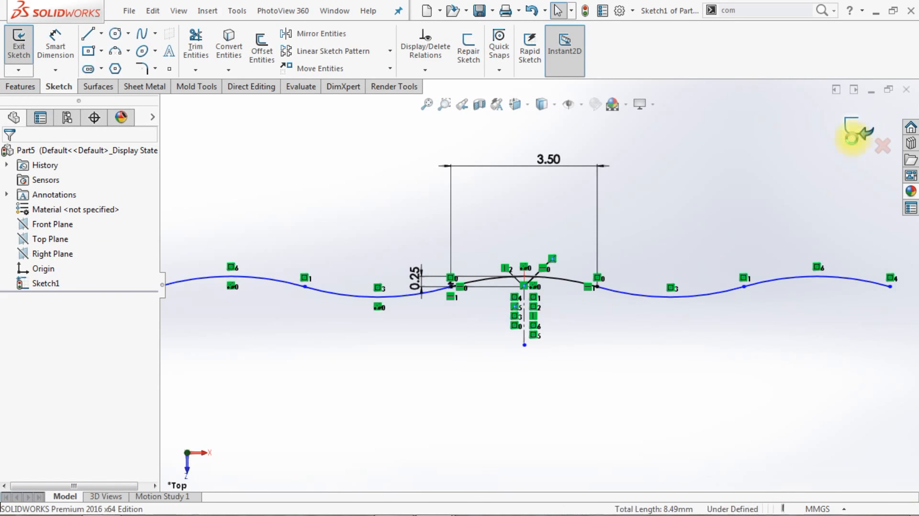
# Finish the wave sketch and start a new sketch on the Right Plane.
pyautogui.click(865, 137)
pyautogui.hotkey('ctrl', '7')
pyautogui.click(706, 293)
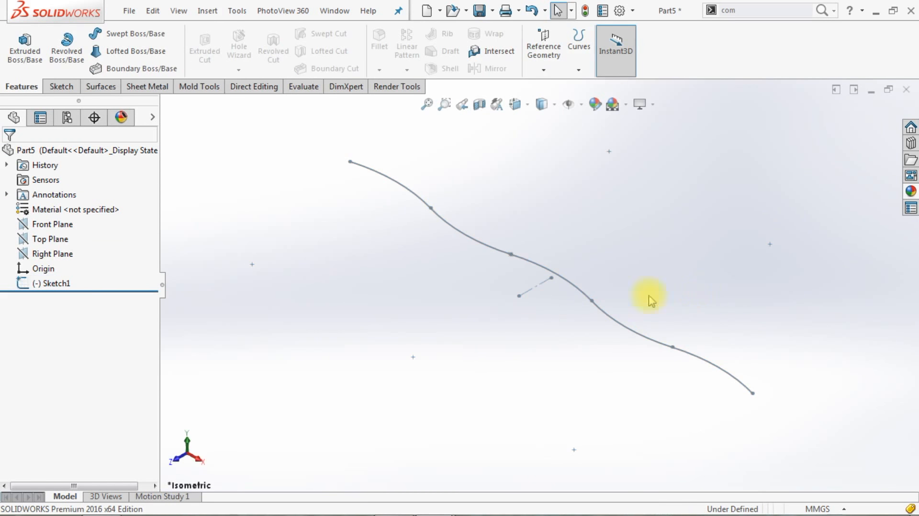
pyautogui.click(53, 254)
pyautogui.click(39, 241)
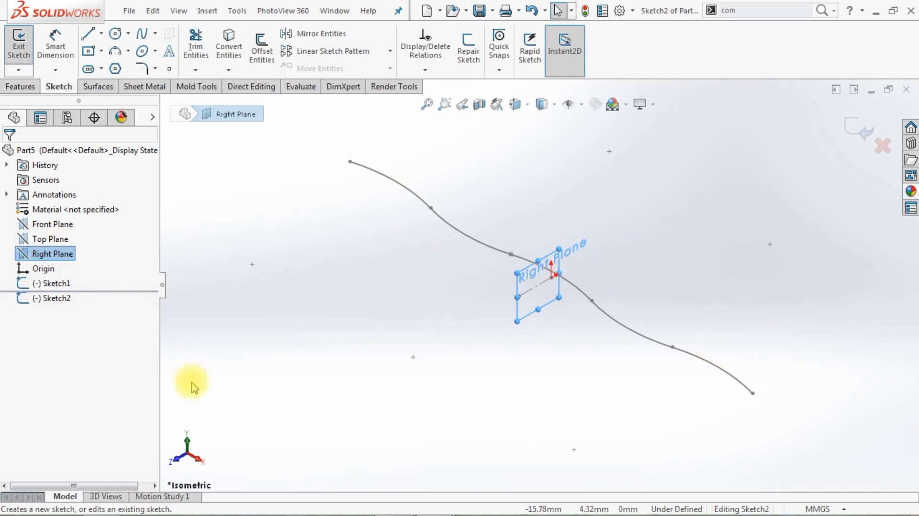
# Sketch a vertical centerpoint straight slot left of the origin, about 2.93 mm between arc centers and 0.95 mm wide.
pyautogui.click(205, 457)
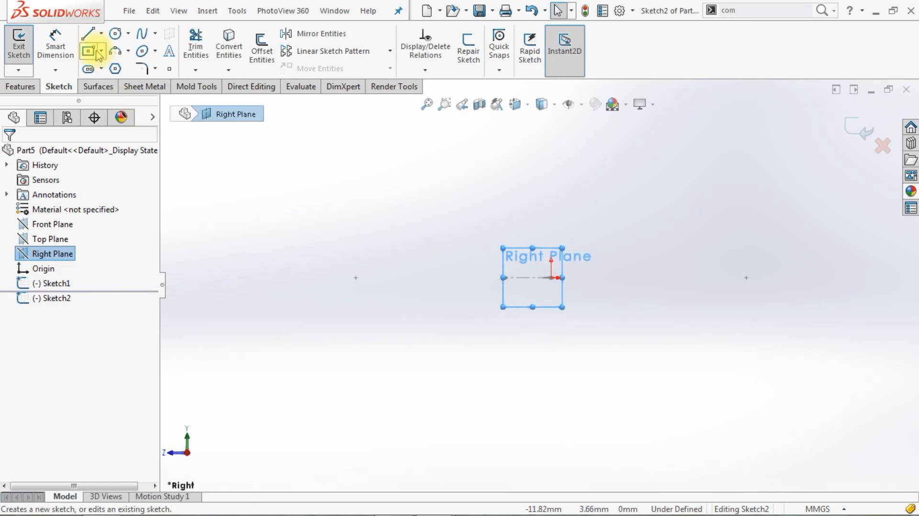
pyautogui.click(88, 70)
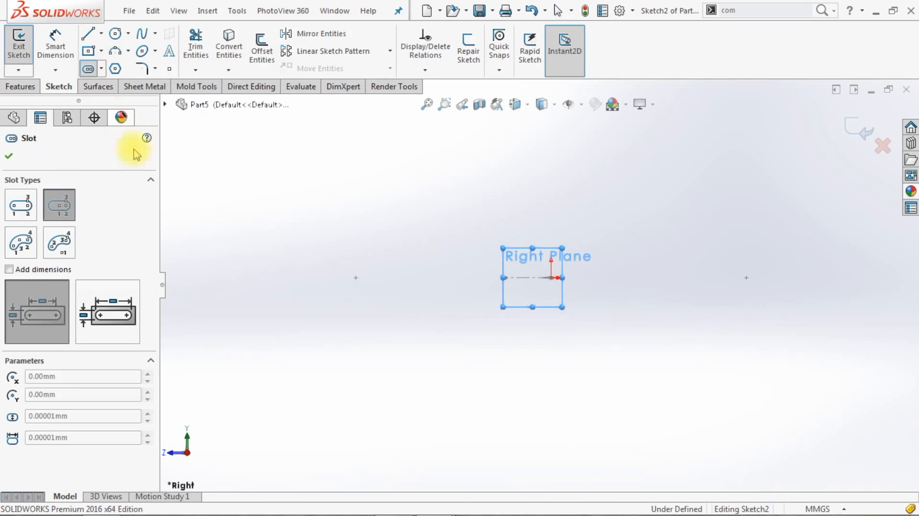
pyautogui.click(424, 325)
pyautogui.click(424, 278)
pyautogui.click(439, 280)
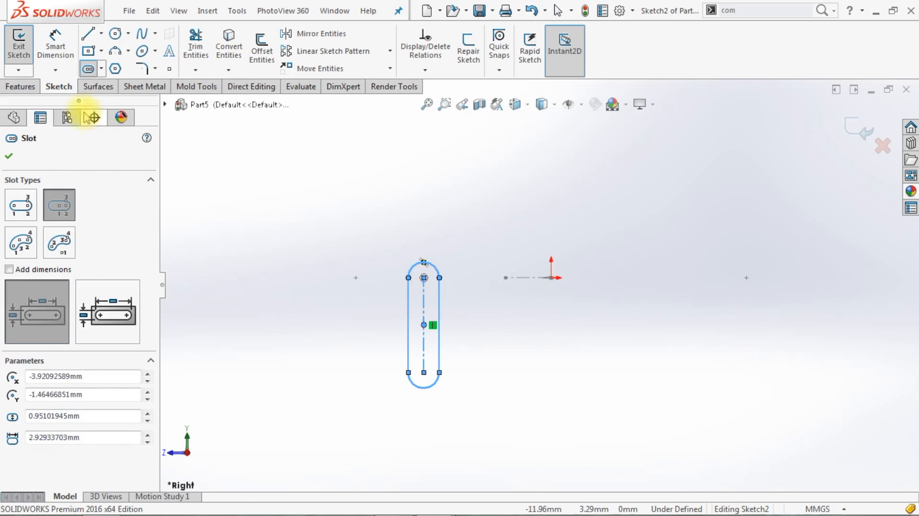
# Dimension the slot's center-to-center length and set it to 1.5 mm.
pyautogui.click(56, 45)
pyautogui.click(425, 310)
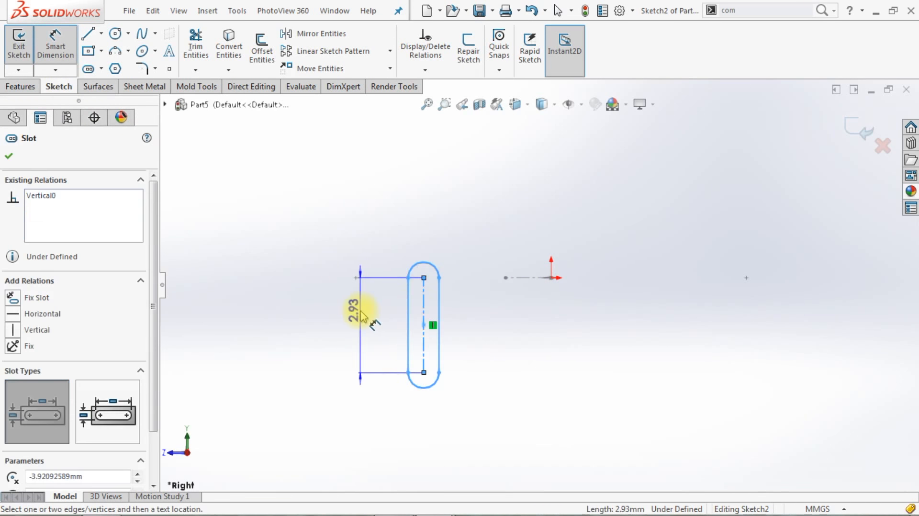
pyautogui.click(359, 311)
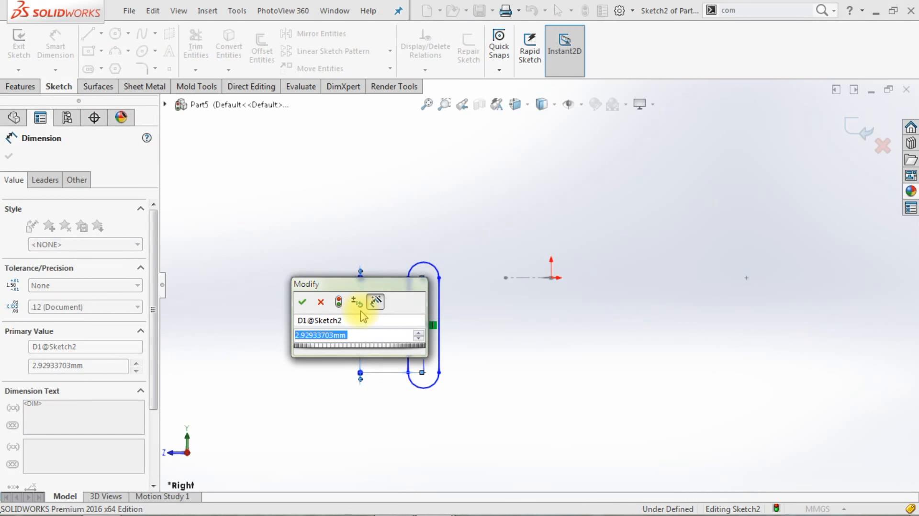
pyautogui.write('1.5')
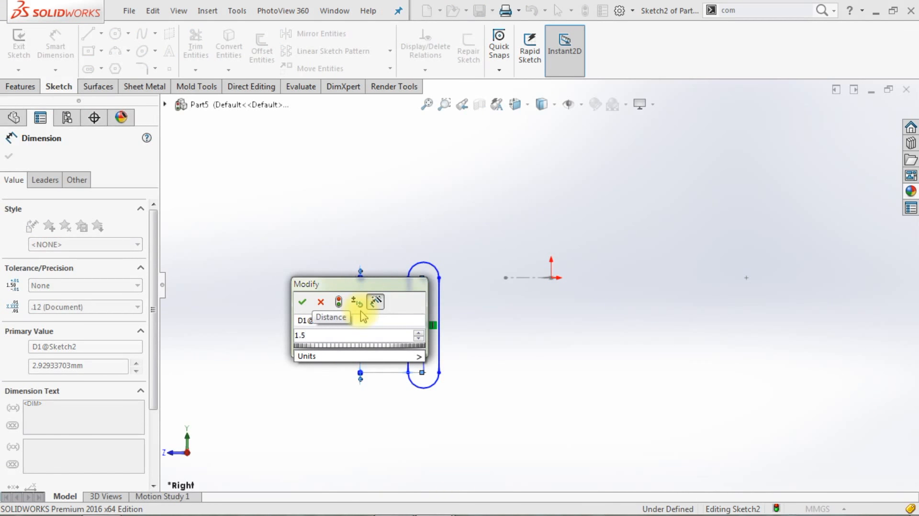
pyautogui.press('Return')
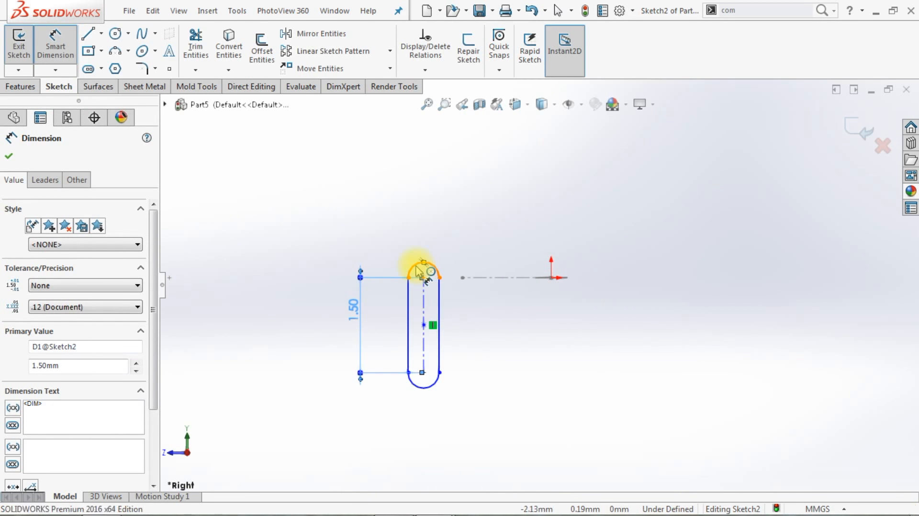
# Dimension the radius of the slot's upper end arc and set it to 0.3 mm.
pyautogui.click(418, 271)
pyautogui.click(417, 246)
pyautogui.write('.3')
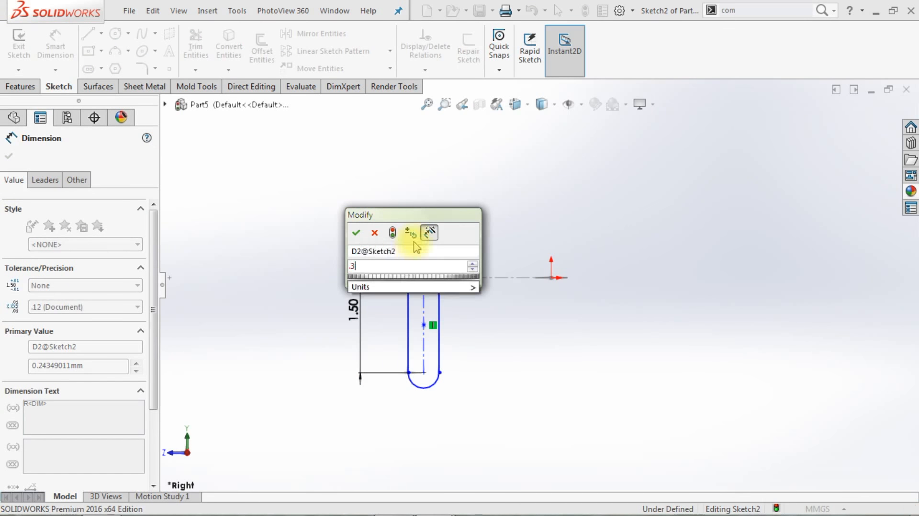
pyautogui.press('Return')
# Attach the slot's center point to the wavy path with a Pierce relation and finish the slot sketch.
pyautogui.moveTo(443, 352); pyautogui.dragTo(450, 362, button='middle')
pyautogui.press('Escape')
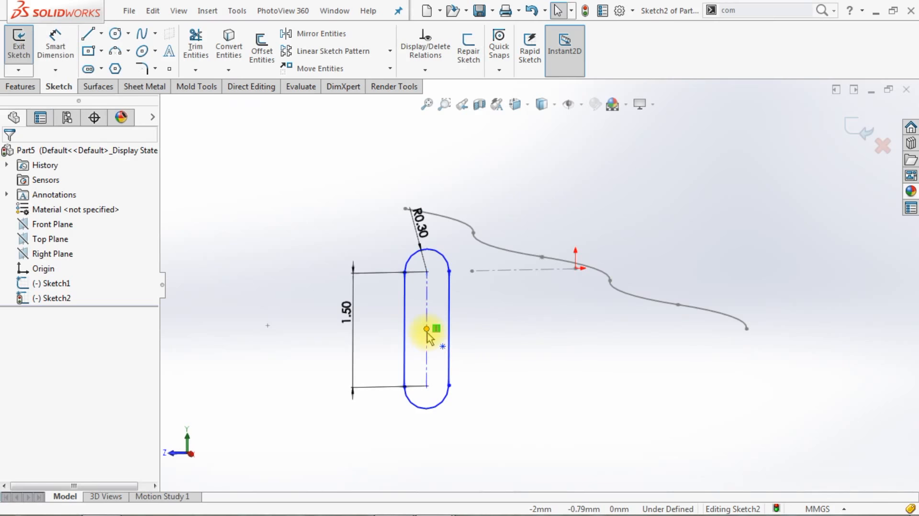
pyautogui.click(428, 334)
pyautogui.keyDown('ctrl'); pyautogui.click(550, 261); pyautogui.keyUp('ctrl')
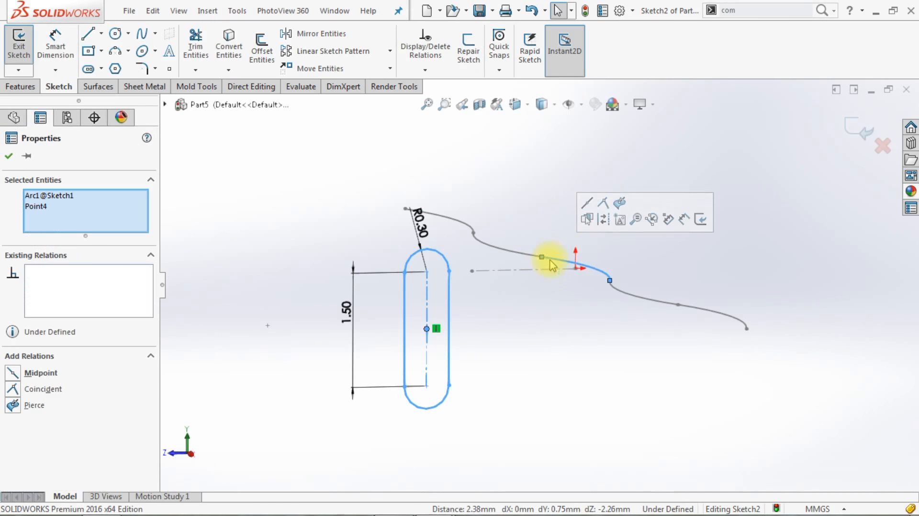
pyautogui.click(619, 204)
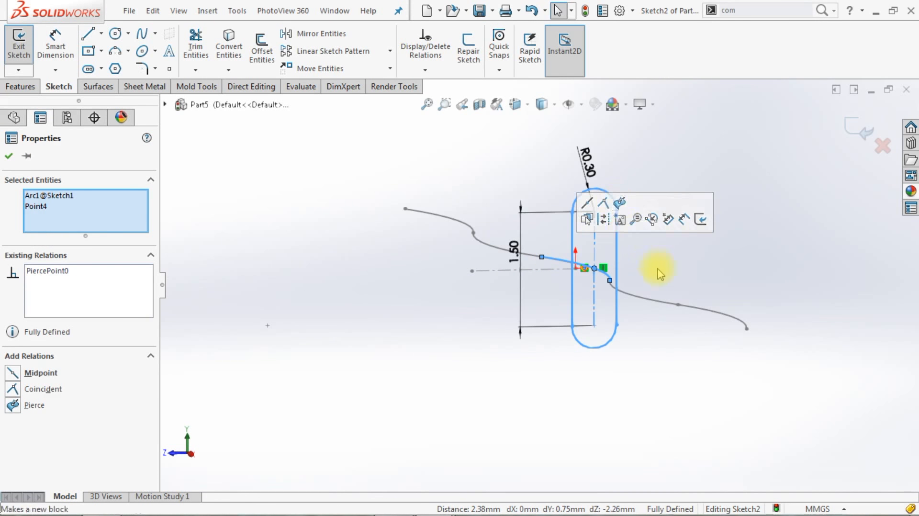
pyautogui.click(666, 281)
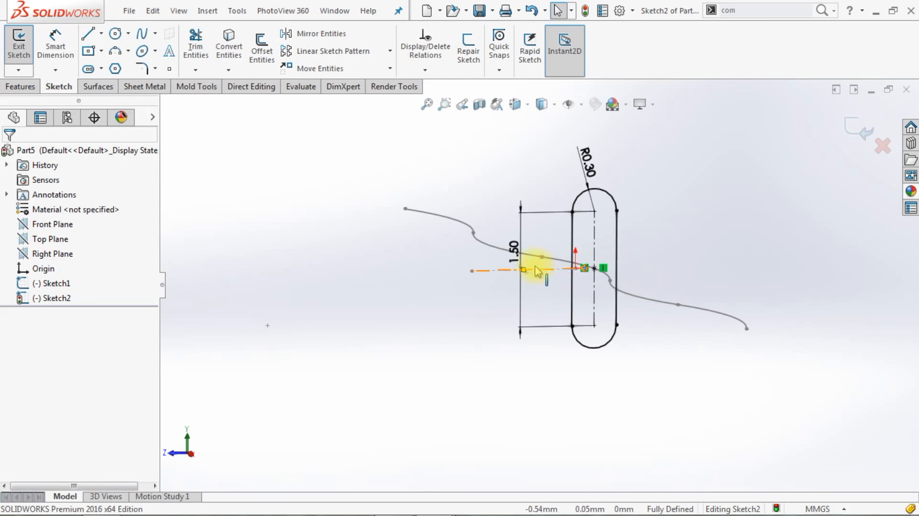
pyautogui.click(865, 132)
# Sweep the slot profile along the wavy path in both directions with merged tangent faces, and display the body shaded without edges.
pyautogui.hotkey('ctrl', '7')
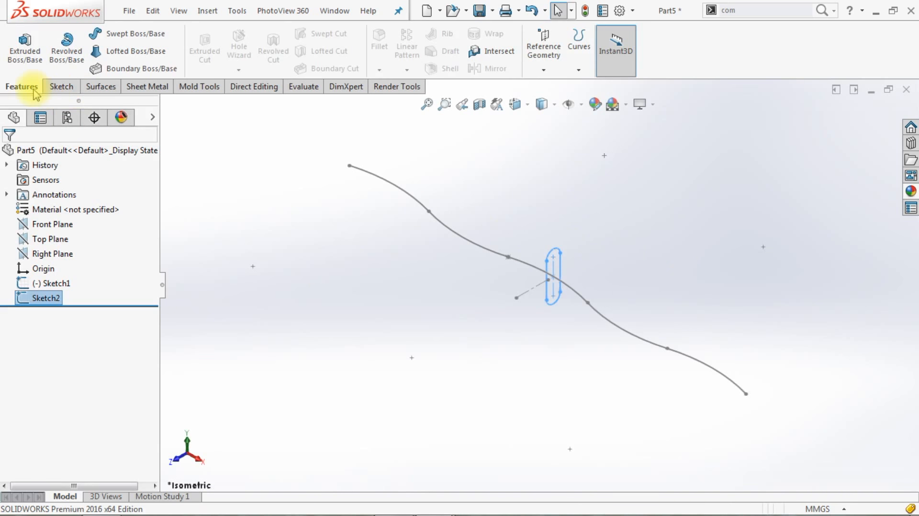
pyautogui.click(115, 34)
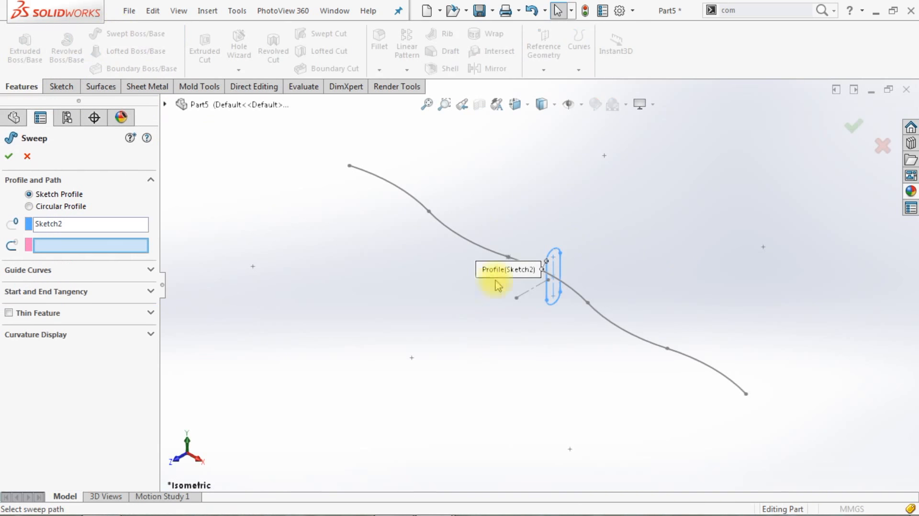
pyautogui.click(490, 254)
pyautogui.click(61, 266)
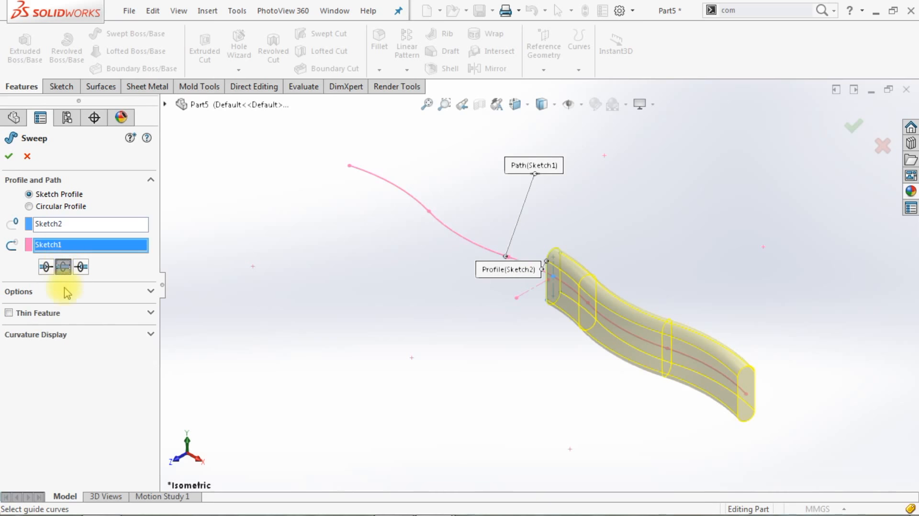
pyautogui.click(66, 290)
pyautogui.click(29, 365)
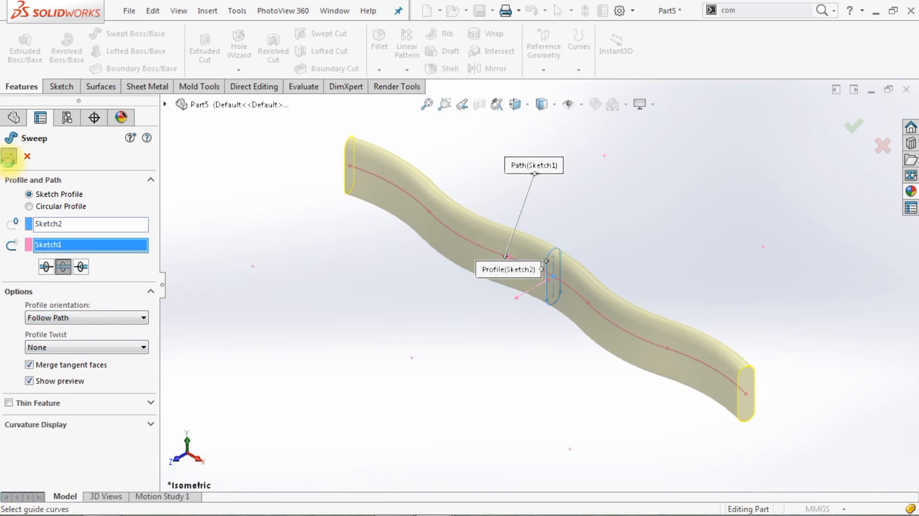
pyautogui.click(8, 158)
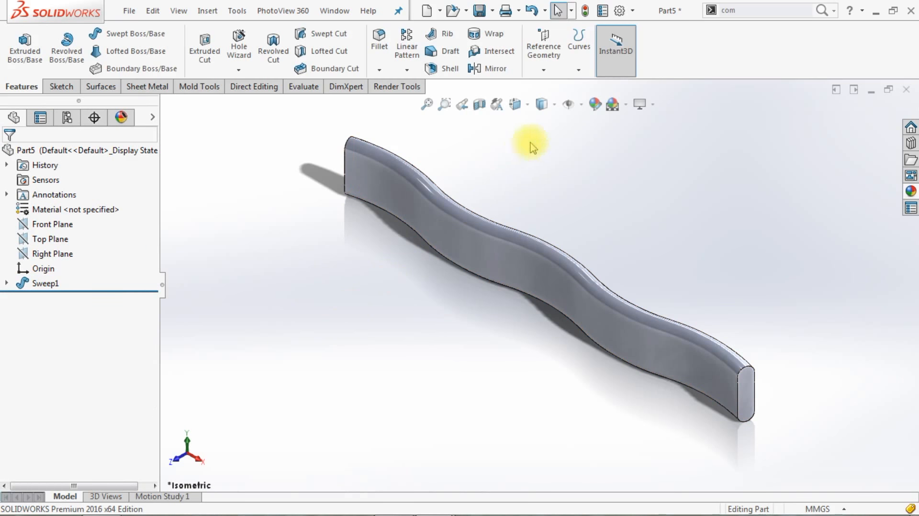
pyautogui.click(546, 103)
pyautogui.click(542, 140)
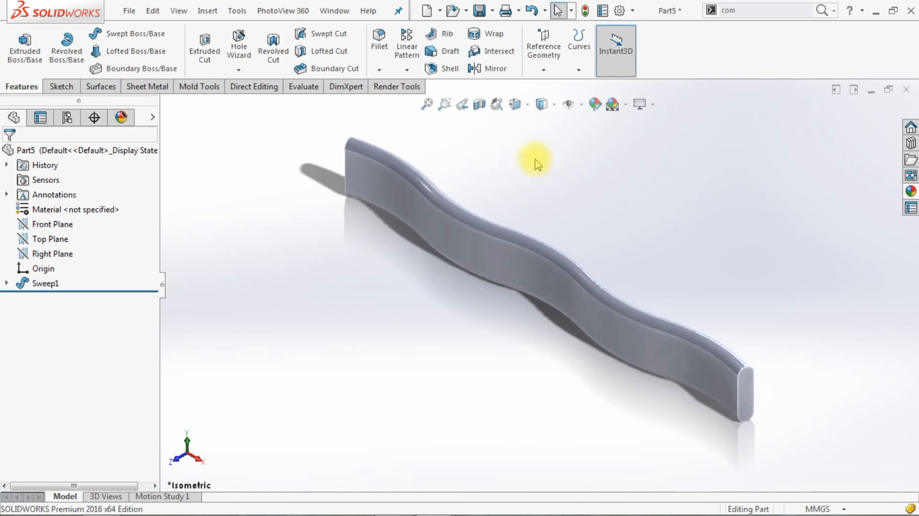
# Mirror the swept body about the Front Plane as a separate, unmerged body.
pyautogui.click(504, 76)
pyautogui.click(165, 104)
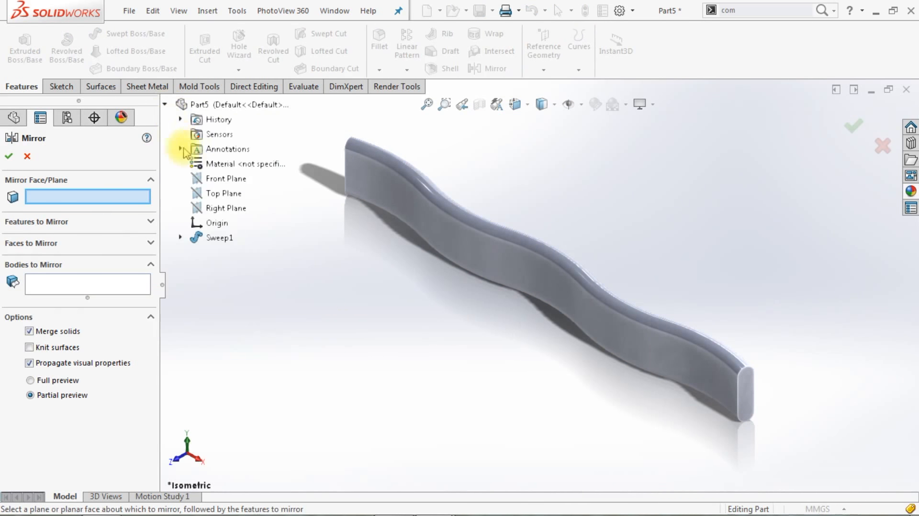
pyautogui.click(202, 180)
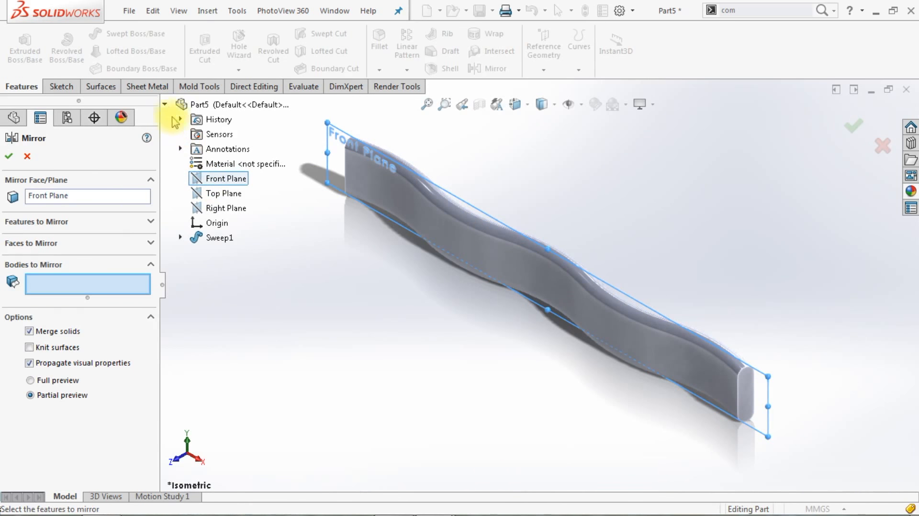
pyautogui.click(165, 105)
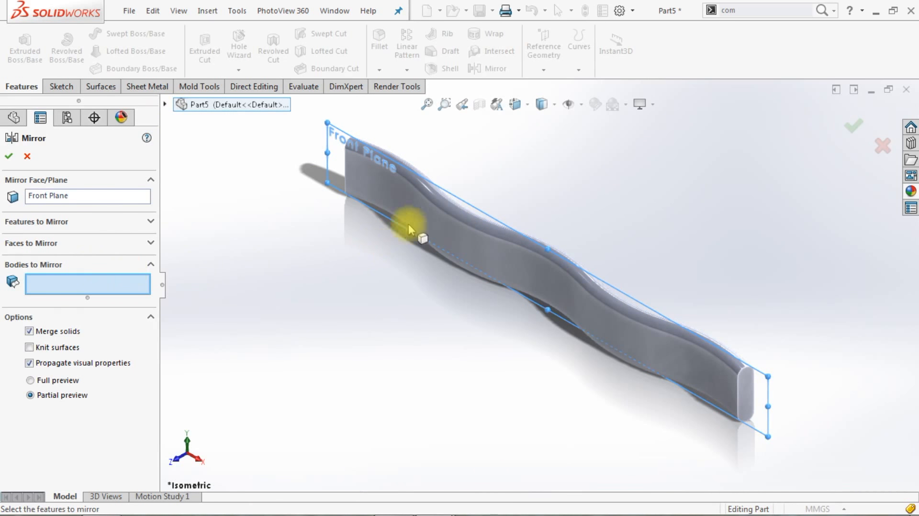
pyautogui.click(420, 214)
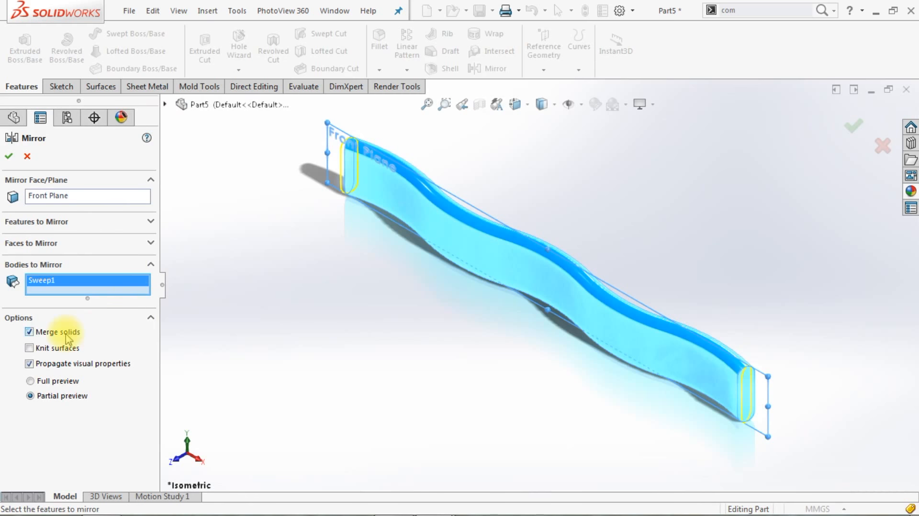
pyautogui.click(9, 156)
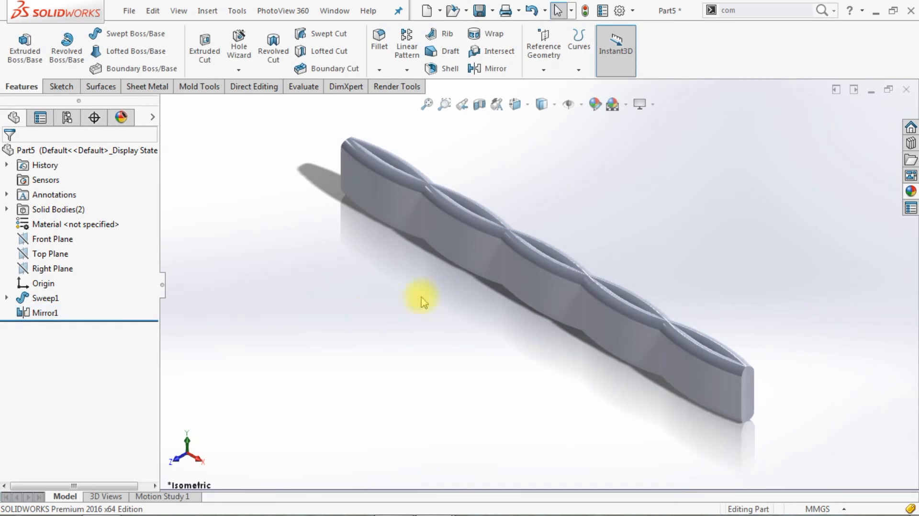
# Rotate the mirrored body 45 degrees about the Z axis with Move/Copy Bodies.
pyautogui.write('move')
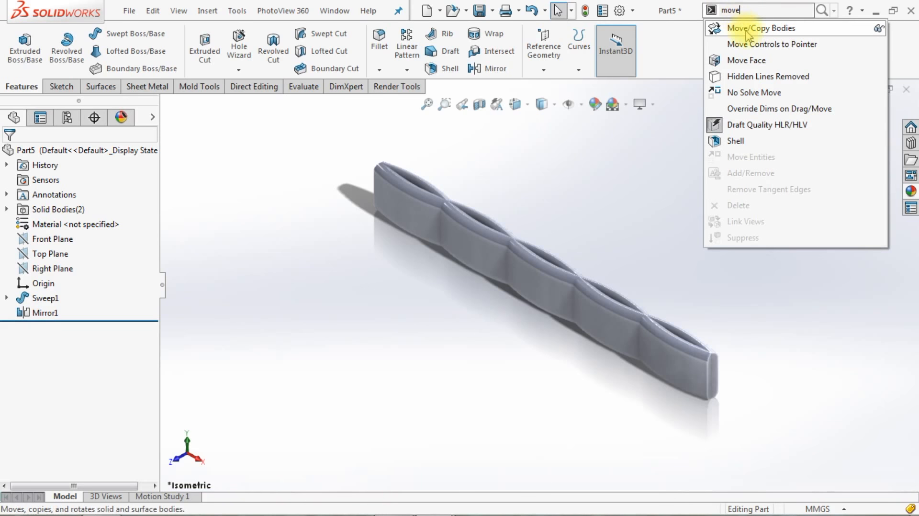
pyautogui.click(747, 32)
pyautogui.click(533, 280)
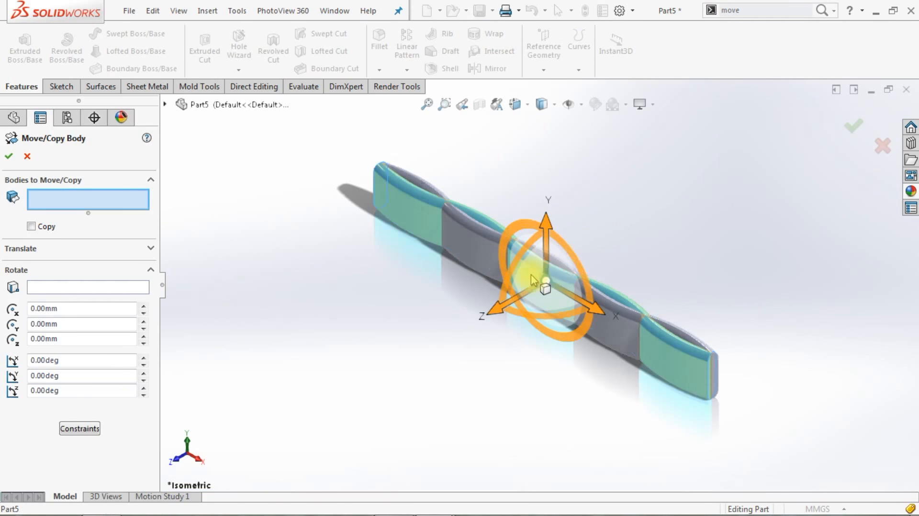
pyautogui.moveTo(586, 270); pyautogui.dragTo(583, 288)
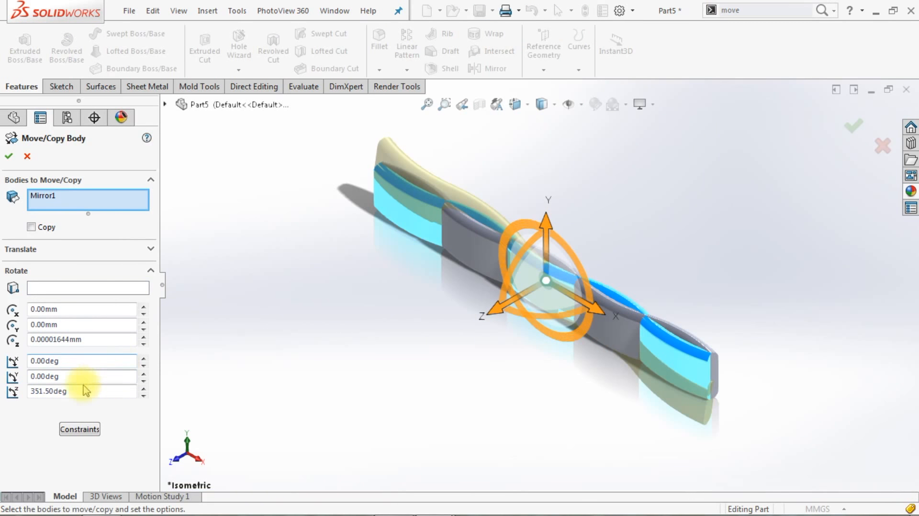
pyautogui.press('Return')
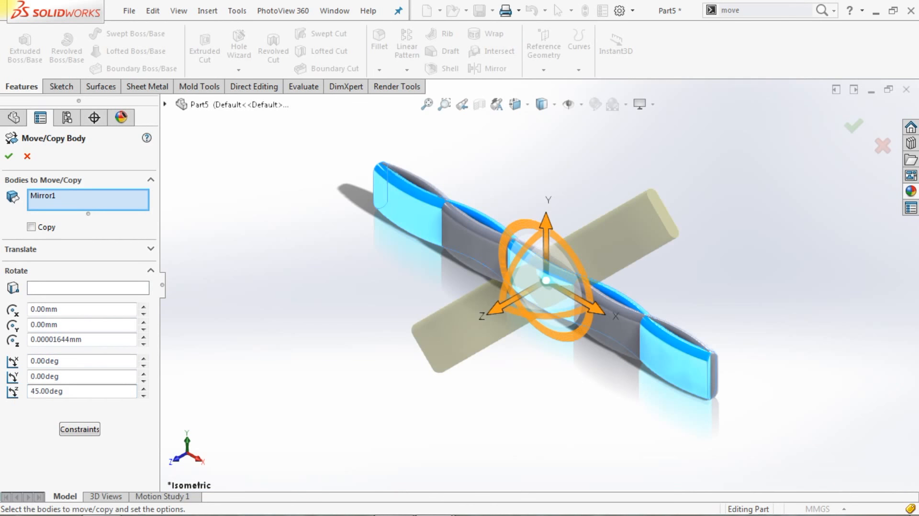
pyautogui.click(9, 157)
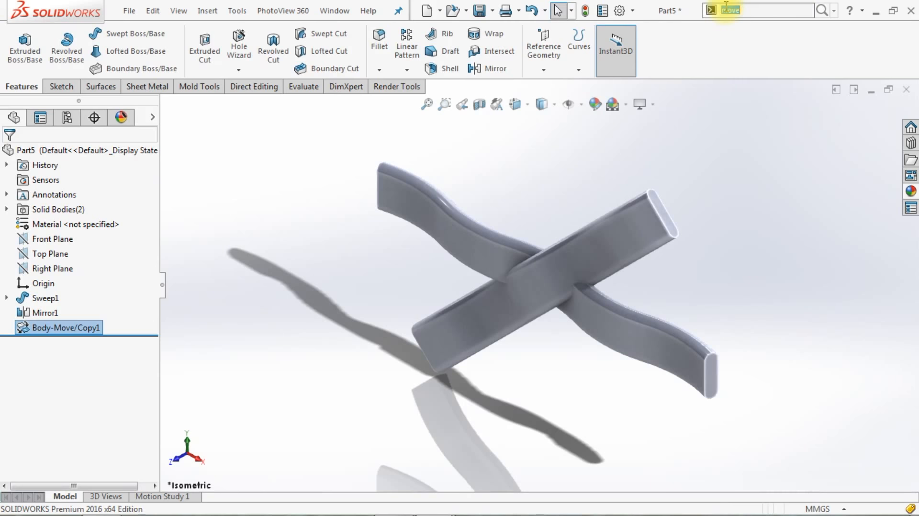
# Rotate the original swept body -45 degrees about the Z axis with Move/Copy Bodies.
pyautogui.click(737, 24)
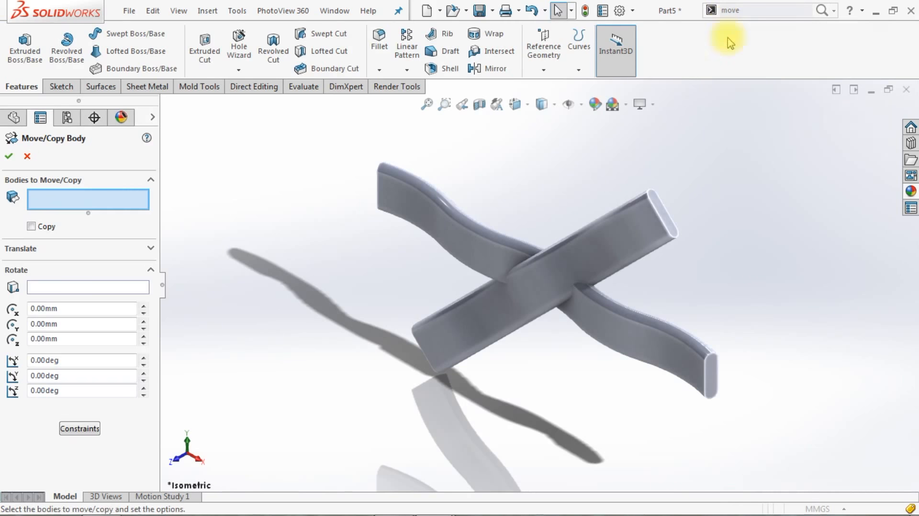
pyautogui.click(644, 344)
pyautogui.moveTo(584, 271); pyautogui.dragTo(585, 303)
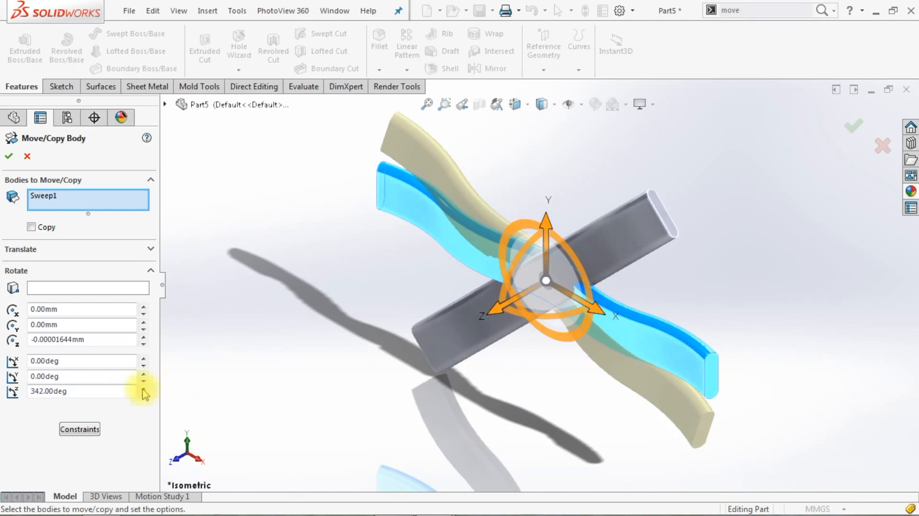
pyautogui.moveTo(79, 391); pyautogui.dragTo(24, 388)
pyautogui.write('-45')
pyautogui.press('Return')
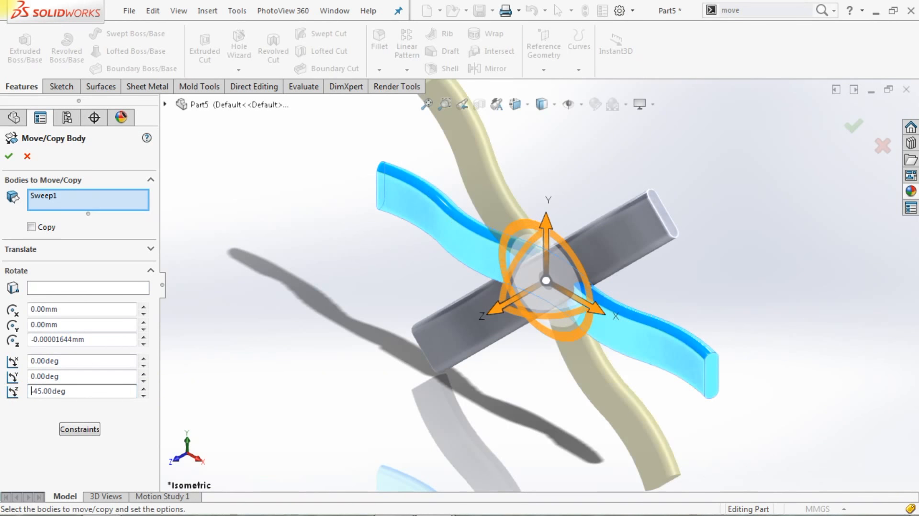
pyautogui.click(8, 156)
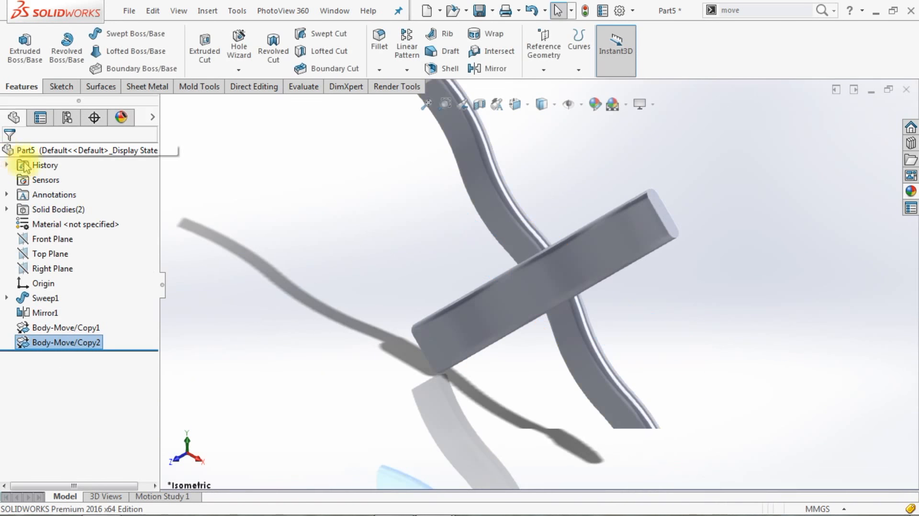
# Combine the two crossed wavy bodies into one solid with the Add operation.
pyautogui.write('com')
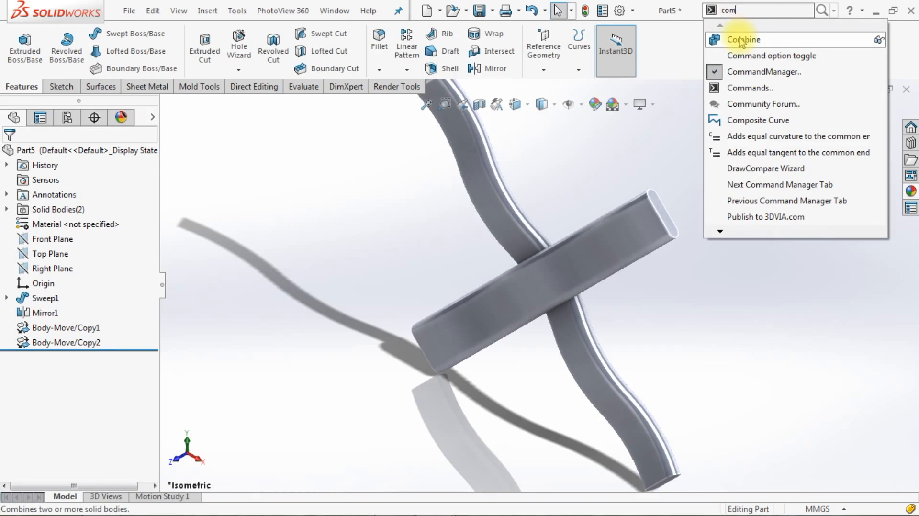
pyautogui.click(747, 38)
pyautogui.click(596, 254)
pyautogui.click(532, 235)
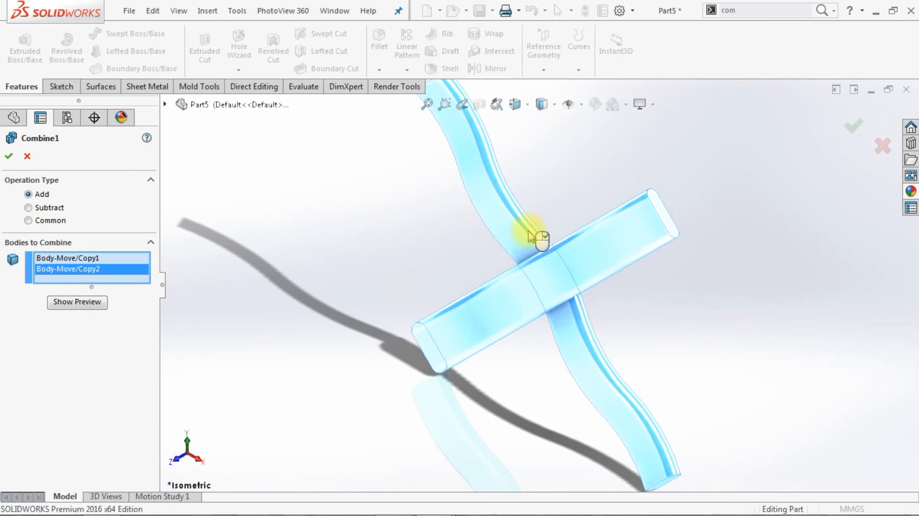
pyautogui.press('Return')
# View the model from the front and turn off the shadow display effects.
pyautogui.click(186, 439)
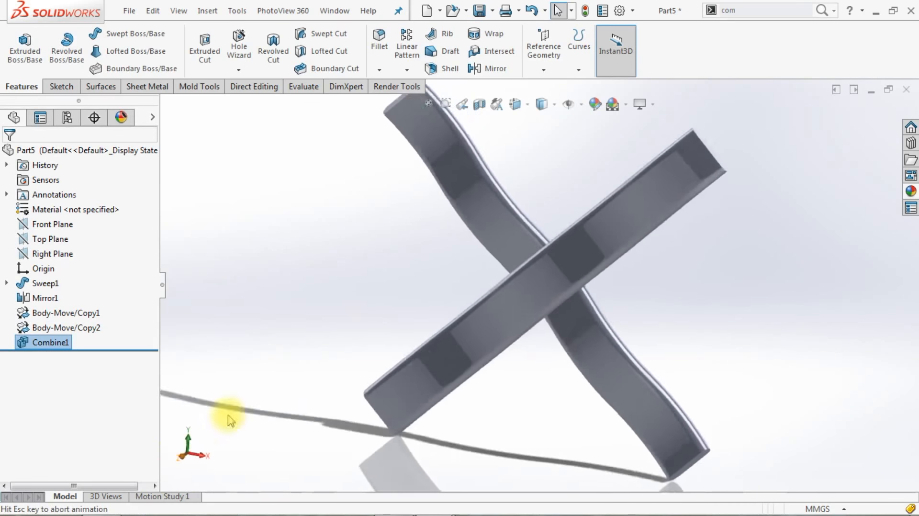
pyautogui.click(644, 103)
pyautogui.click(667, 155)
pyautogui.click(647, 103)
pyautogui.click(670, 138)
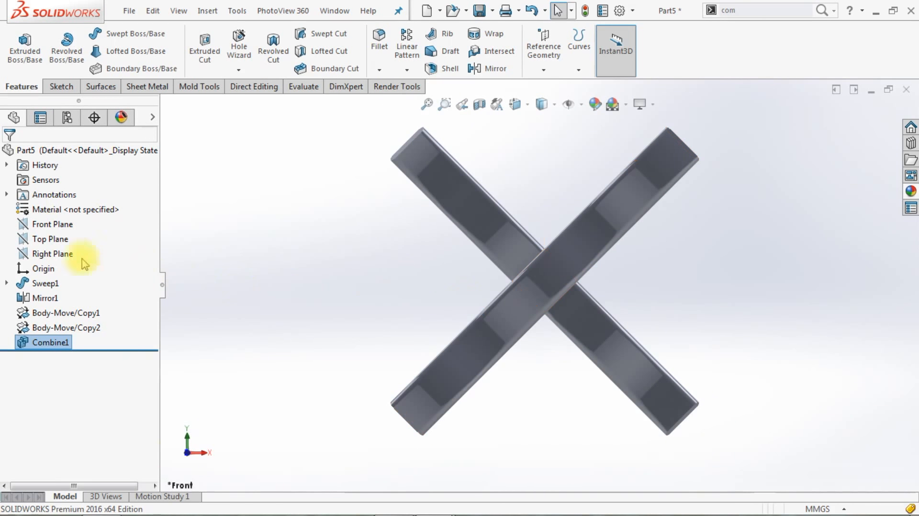
# Start a sketch on the Front Plane and draw a center rectangle about 5.4 mm high, centered on the origin.
pyautogui.click(53, 224)
pyautogui.click(74, 205)
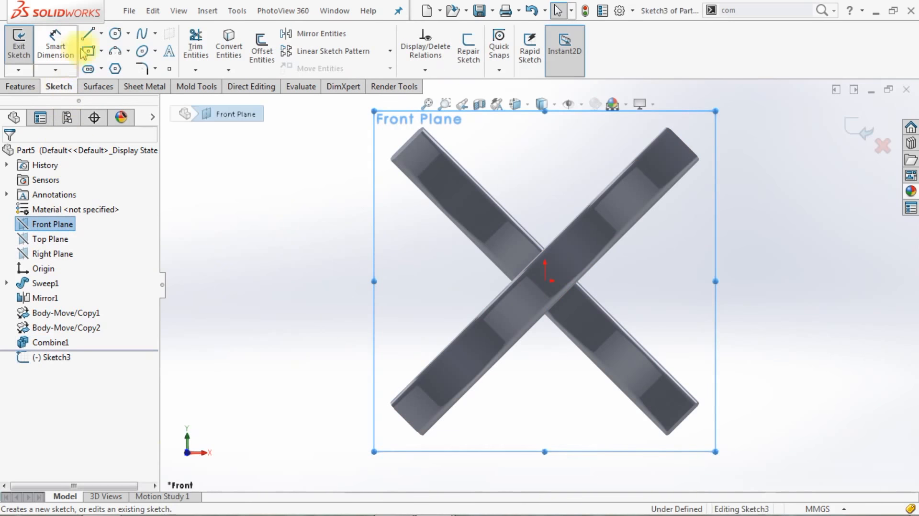
pyautogui.click(89, 52)
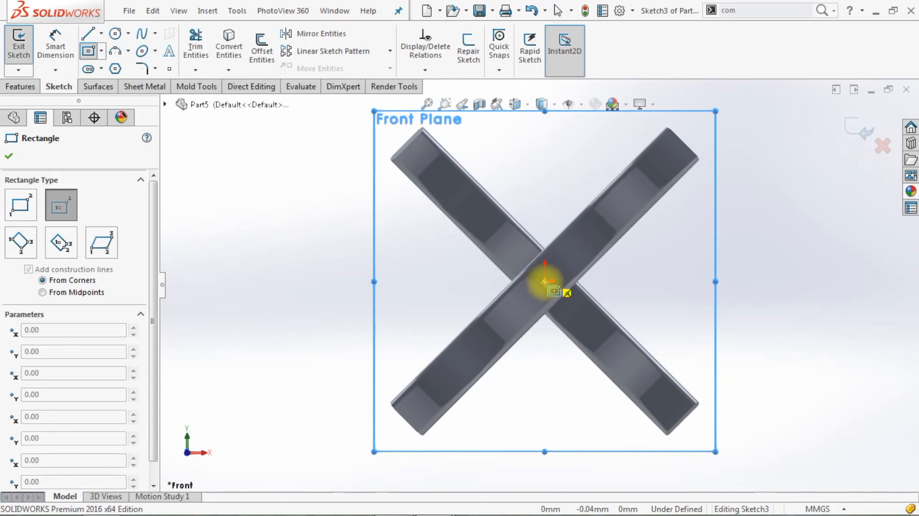
pyautogui.click(546, 282)
pyautogui.click(628, 221)
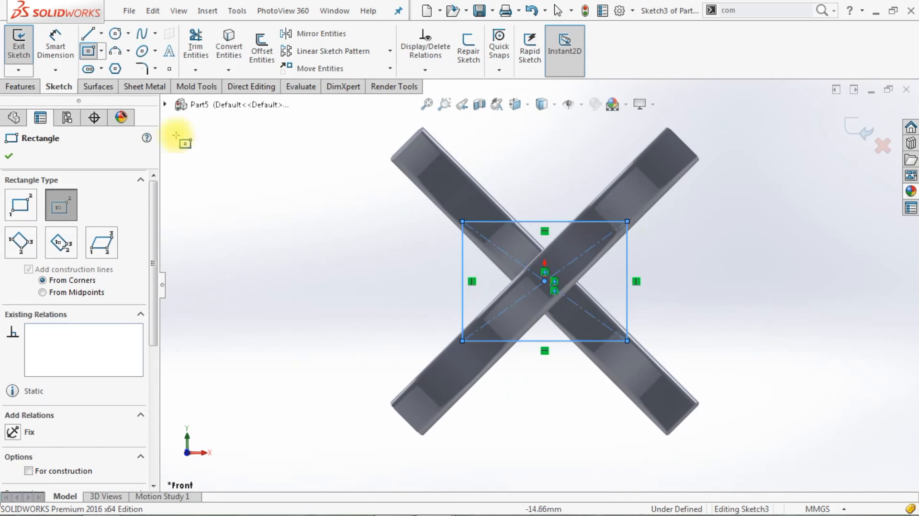
# Dimension the rectangle's height and set it to 8 mm.
pyautogui.click(53, 57)
pyautogui.click(462, 301)
pyautogui.click(413, 297)
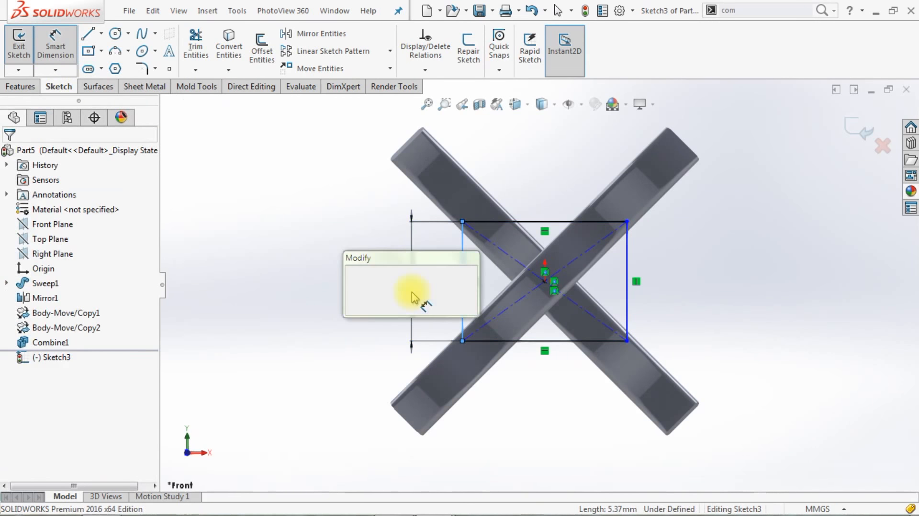
pyautogui.write('8.00mm')
pyautogui.press('Return')
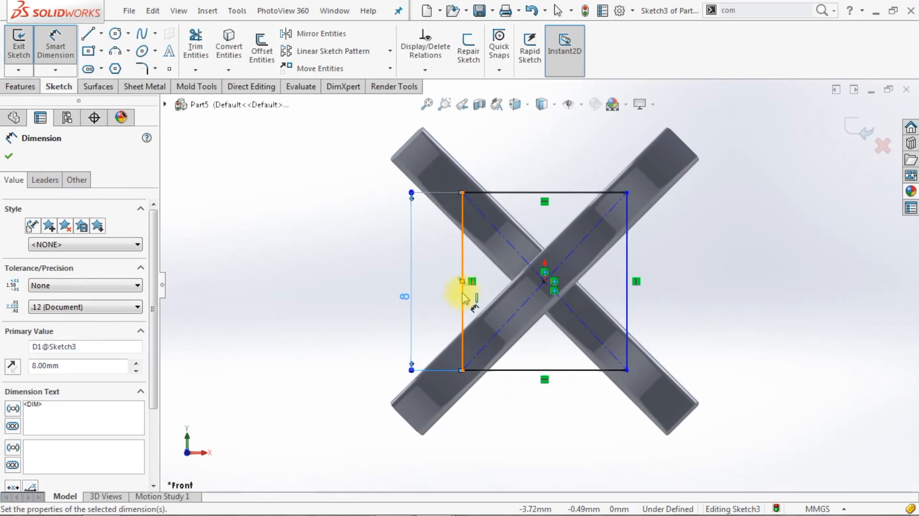
# Dimension the rectangle's width and set it to 10 mm.
pyautogui.click(507, 193)
pyautogui.click(510, 162)
pyautogui.write('10')
pyautogui.press('Return')
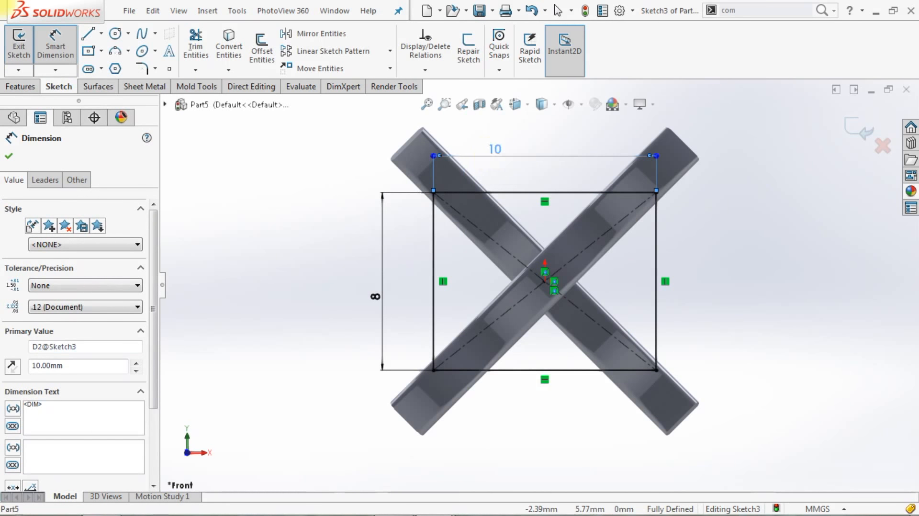
# Change the rectangle's width dimension to 20 mm.
pyautogui.doubleClick(494, 150)
pyautogui.write('20')
pyautogui.press('Return')
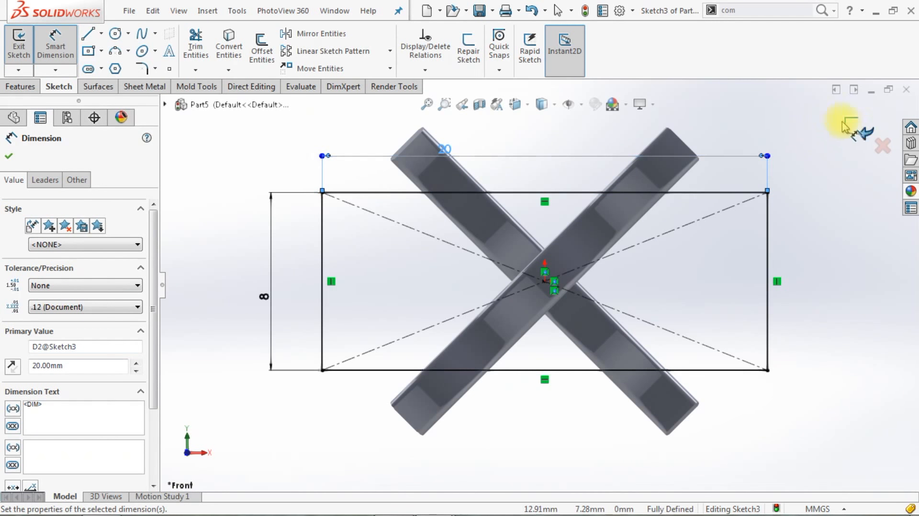
# Cut-extrude the strands with the rectangle sketch using Through All - Both, flipping the side to cut so only material inside it remains.
pyautogui.click(853, 130)
pyautogui.hotkey('ctrl', '7')
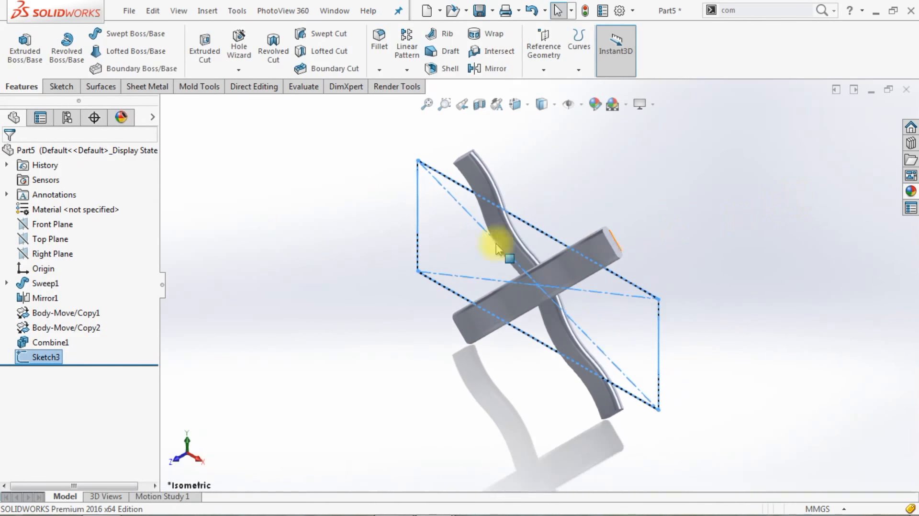
pyautogui.click(205, 56)
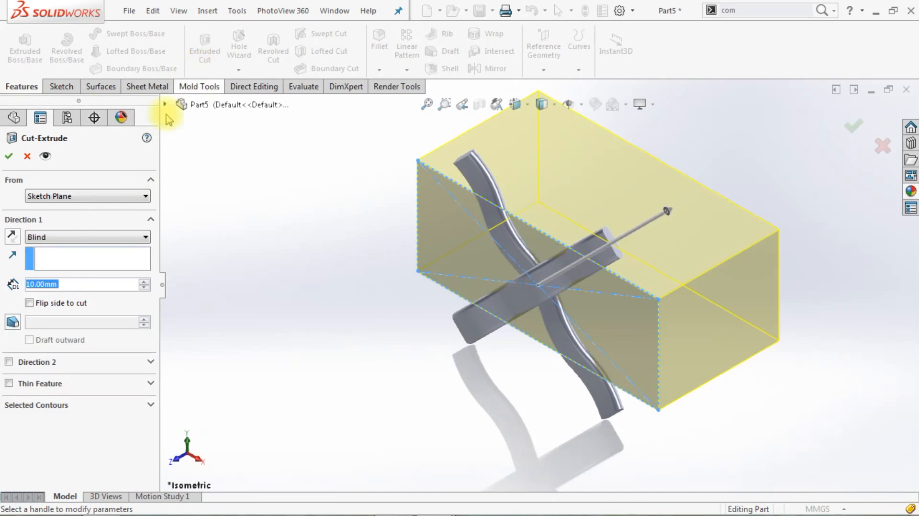
pyautogui.click(124, 238)
pyautogui.click(116, 264)
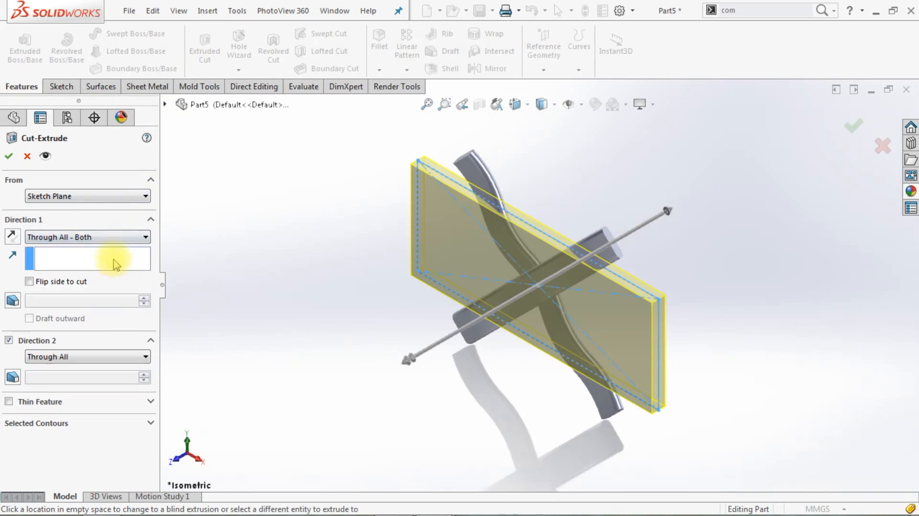
pyautogui.click(8, 156)
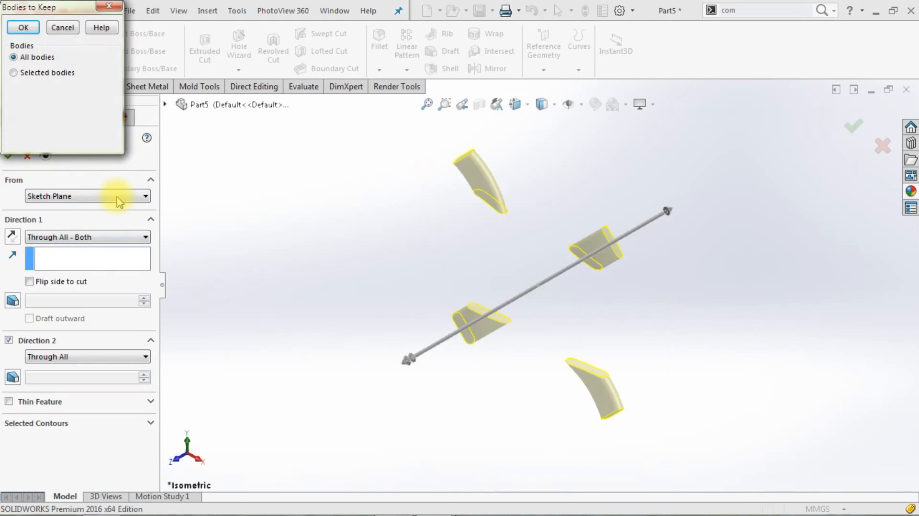
pyautogui.click(63, 28)
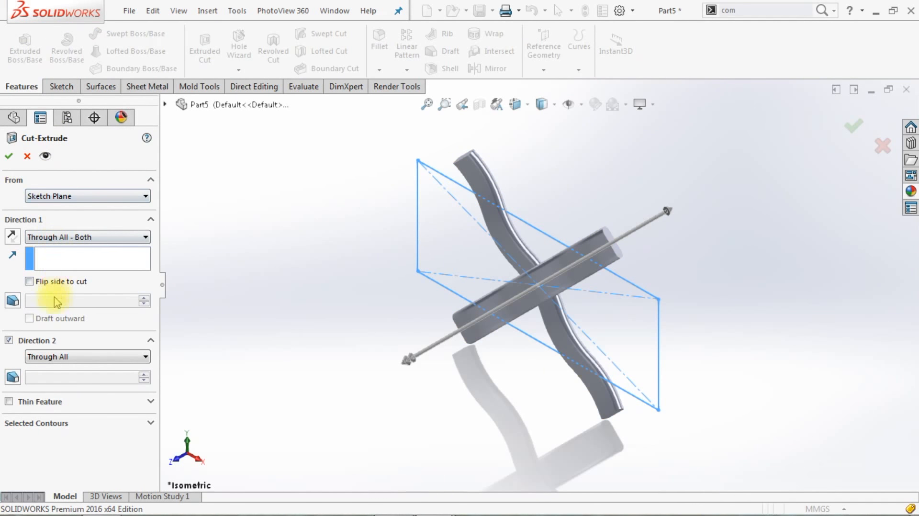
pyautogui.click(30, 282)
pyautogui.click(12, 156)
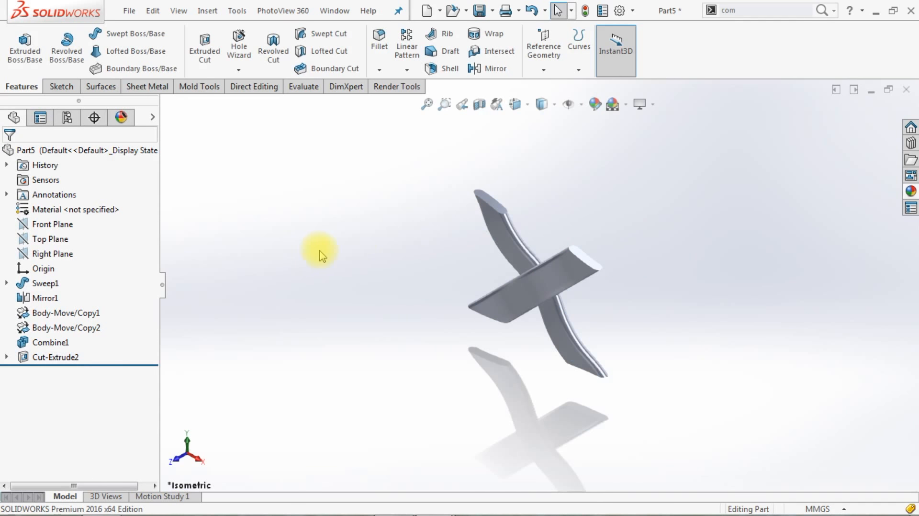
# Find the Flex command and start a bending Flex on the trimmed crossed-strand body.
pyautogui.click(741, 10)
pyautogui.write('f')
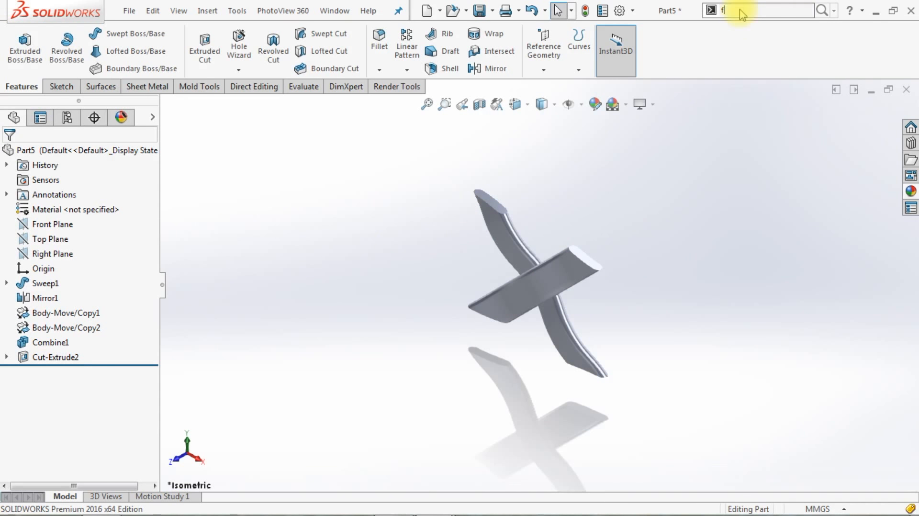
pyautogui.write('lex')
pyautogui.press('Return')
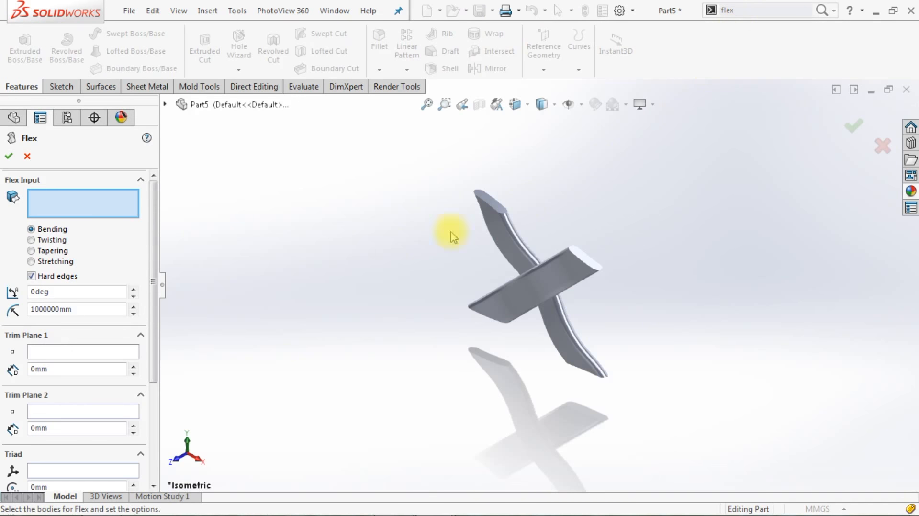
pyautogui.click(523, 297)
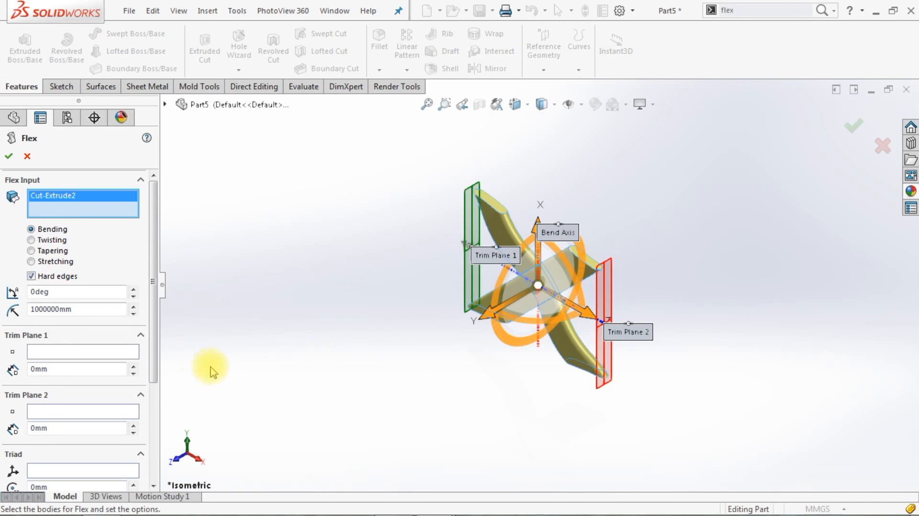
# Set the Flex triad's rotation angles to 0 degrees about X, 90 degrees about Y and 90 degrees about Z.
pyautogui.moveTo(155, 352); pyautogui.dragTo(149, 432)
pyautogui.moveTo(74, 444); pyautogui.dragTo(31, 431)
pyautogui.write('90')
pyautogui.press('Return')
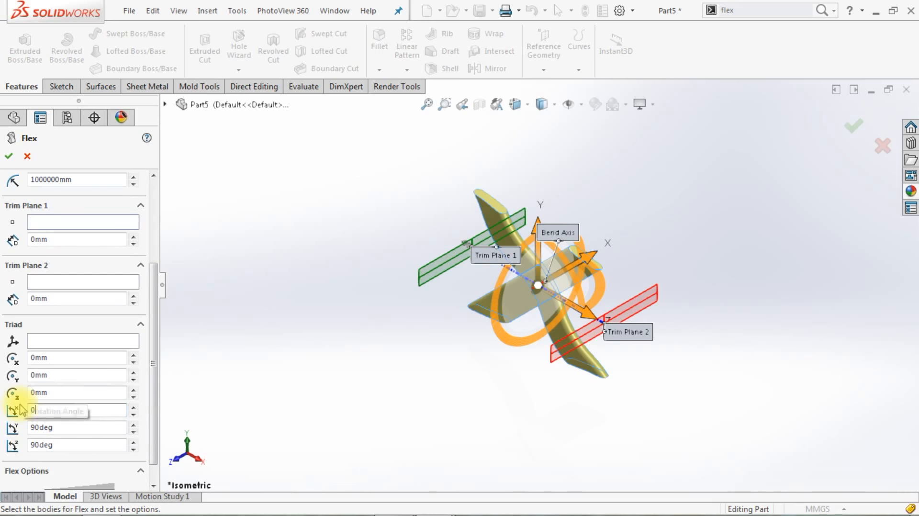
pyautogui.write('0')
pyautogui.press('Return')
pyautogui.moveTo(151, 348); pyautogui.dragTo(156, 400)
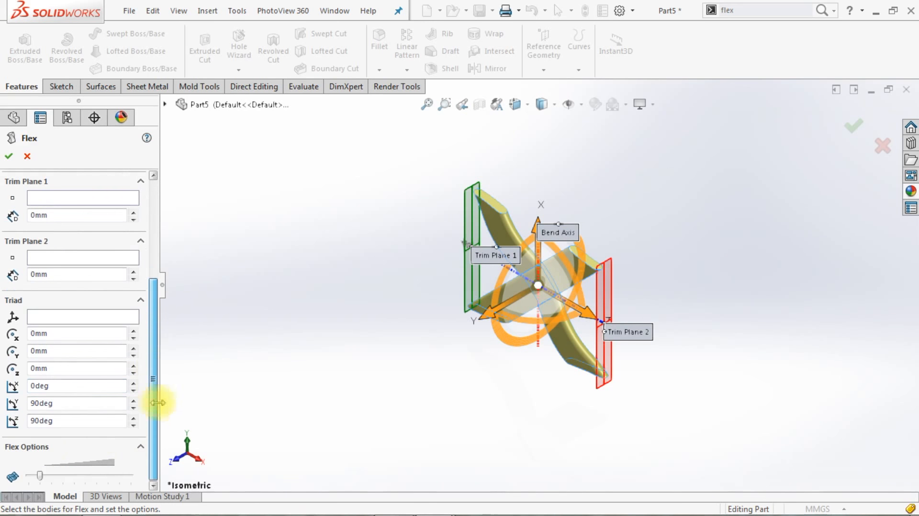
# Set the Flex bend angle to 24 degrees.
pyautogui.moveTo(154, 438); pyautogui.dragTo(144, 267)
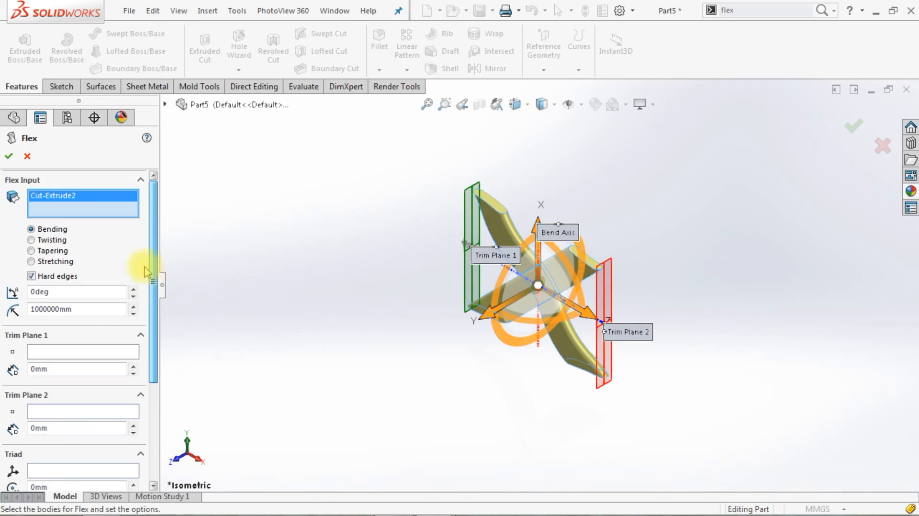
pyautogui.write('2')
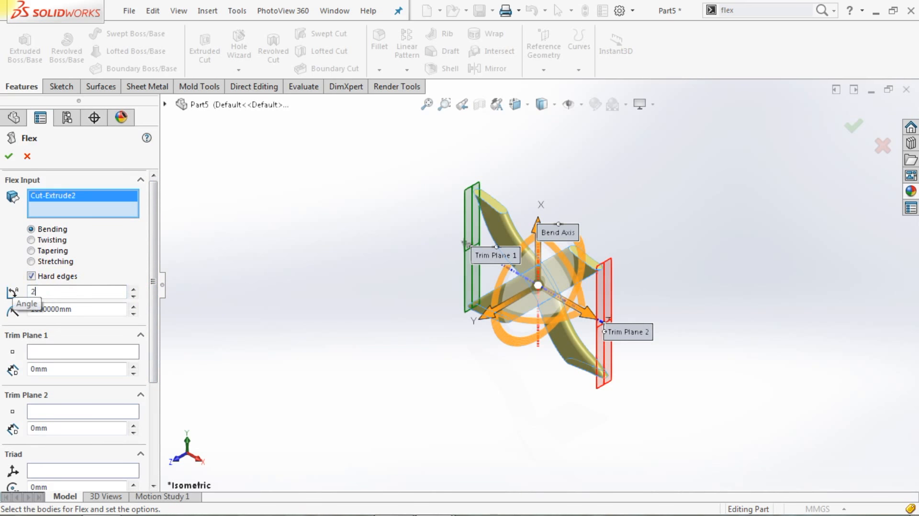
pyautogui.write('4')
pyautogui.press('Return')
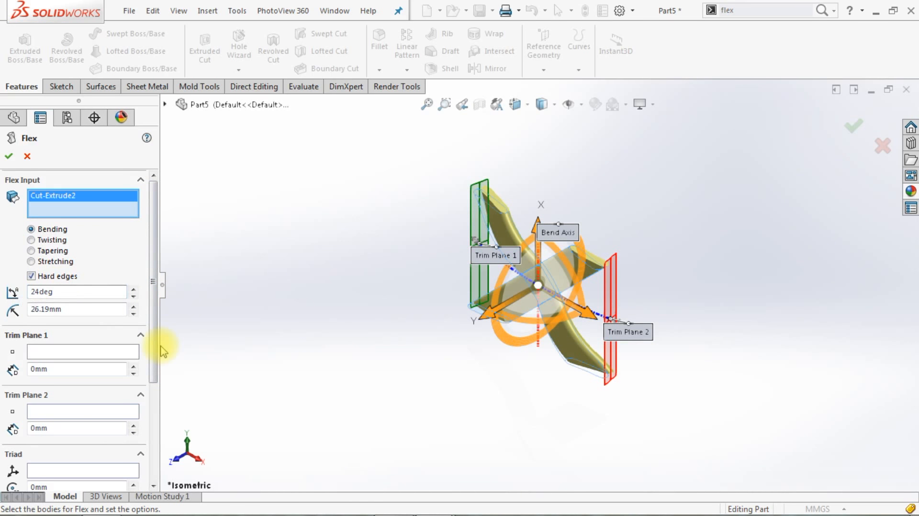
# Copy the Flex bend radius value for reuse and accept the Flex feature.
pyautogui.click(59, 294)
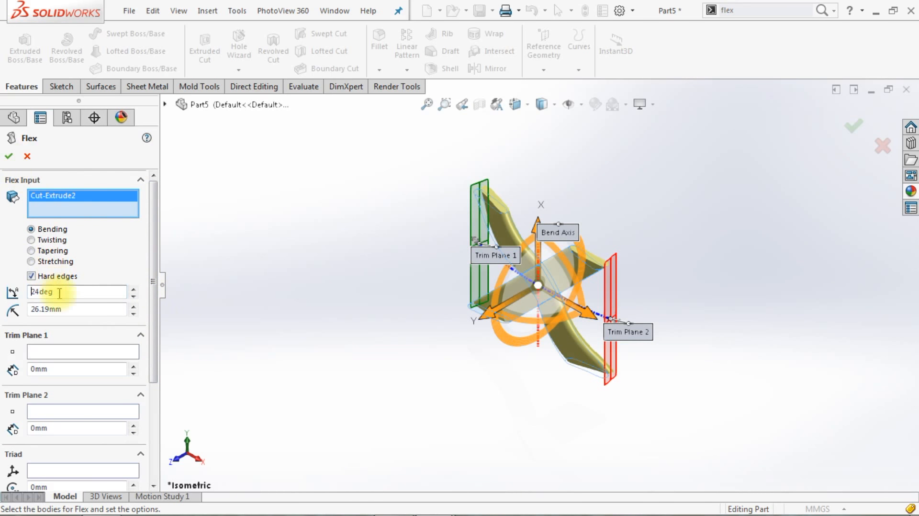
pyautogui.doubleClick(64, 309)
pyautogui.rightClick(48, 310)
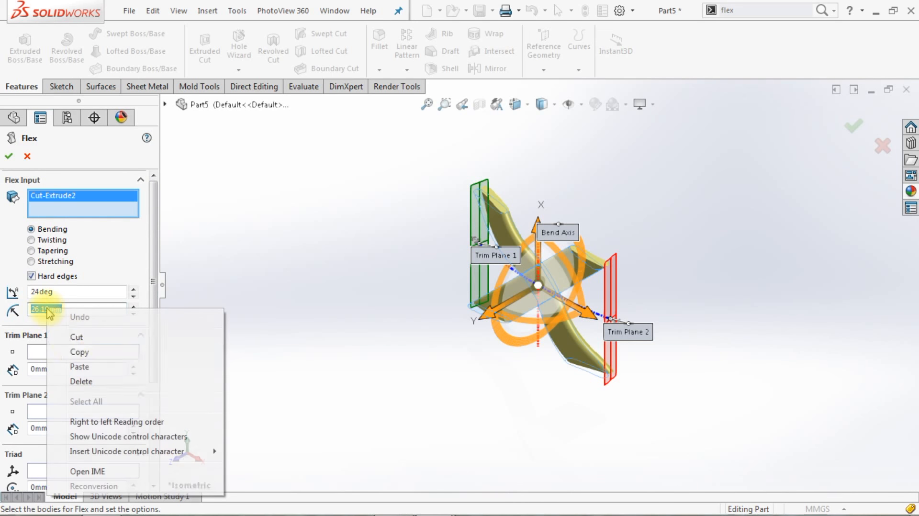
pyautogui.click(74, 352)
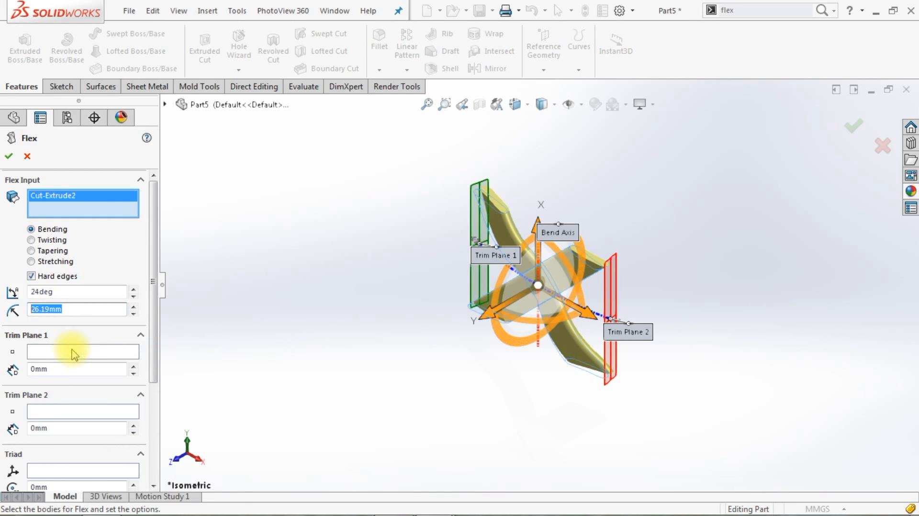
pyautogui.click(7, 154)
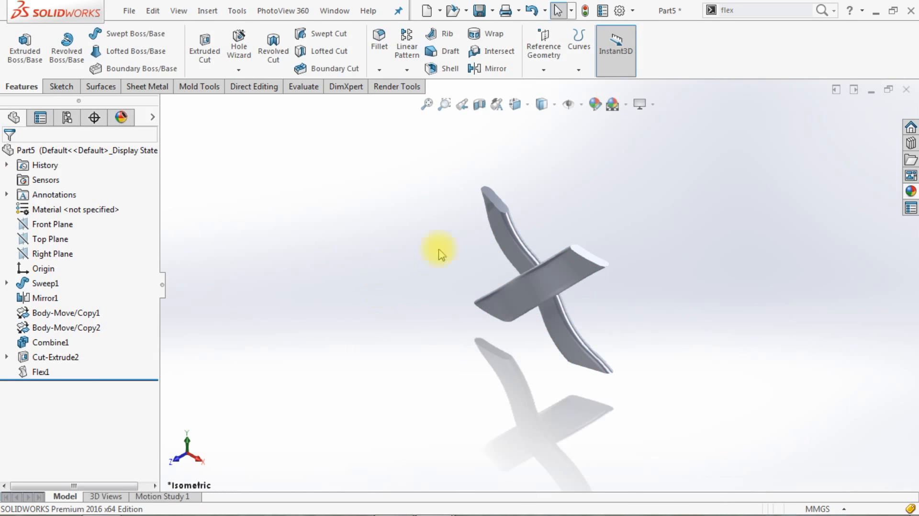
# Inspect the bent strands, turn off RealView Graphics, switch the display style to Shaded With Edges and return to the isometric view.
pyautogui.moveTo(515, 230)
pyautogui.mouseDown(button='middle')
pyautogui.moveTo(510, 240)
pyautogui.moveTo(526, 215)
pyautogui.mouseUp(button='middle')
pyautogui.scroll(-4, 507, 205)
pyautogui.scroll(4, 498, 276)
pyautogui.moveTo(498, 276); pyautogui.dragTo(540, 150, button='middle')
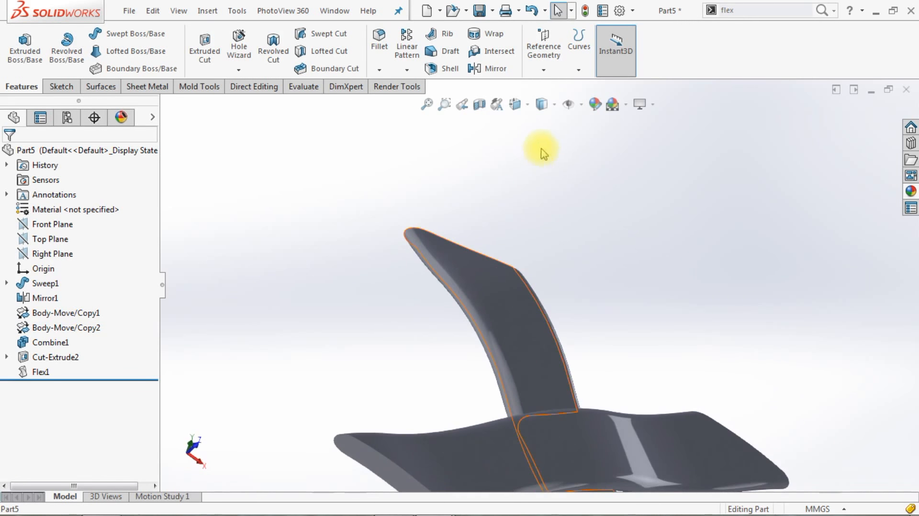
pyautogui.click(652, 105)
pyautogui.click(687, 123)
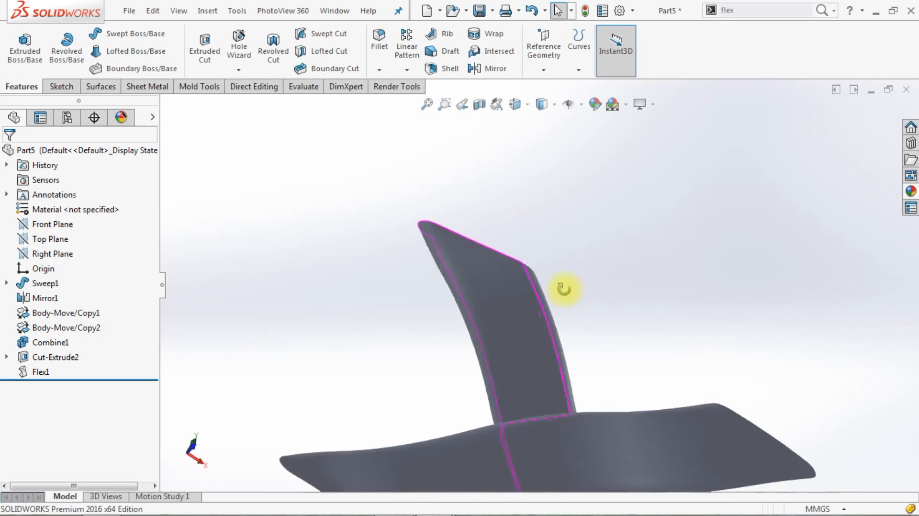
pyautogui.moveTo(561, 288); pyautogui.dragTo(530, 168, button='middle')
pyautogui.click(546, 106)
pyautogui.click(546, 118)
pyautogui.moveTo(523, 273)
pyautogui.mouseDown(button='middle')
pyautogui.moveTo(581, 252)
pyautogui.moveTo(513, 377)
pyautogui.moveTo(492, 299)
pyautogui.mouseUp(button='middle')
pyautogui.scroll(-3, 492, 201)
pyautogui.moveTo(489, 211); pyautogui.dragTo(474, 246, button='middle')
pyautogui.hotkey('ctrl', '7')
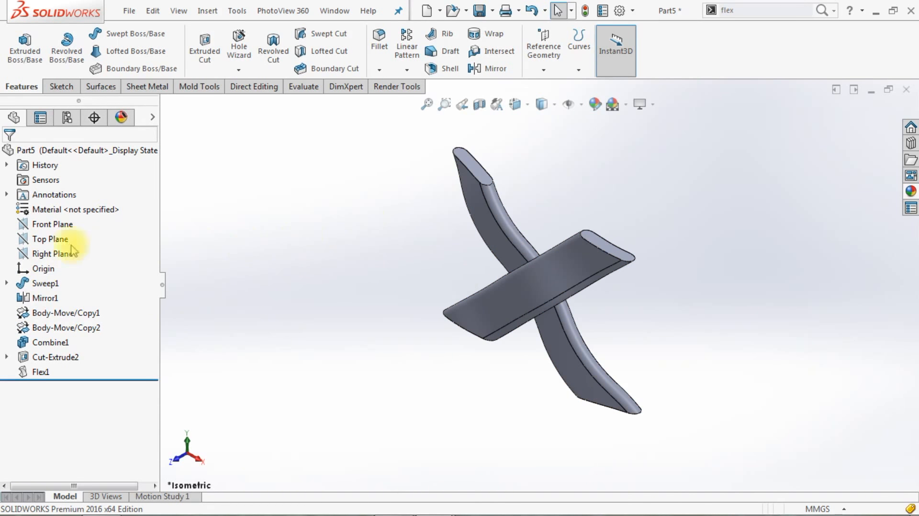
# Start a sketch on the Top Plane and draw a vertical centerline about 7.25 mm long from the origin.
pyautogui.click(50, 239)
pyautogui.click(36, 229)
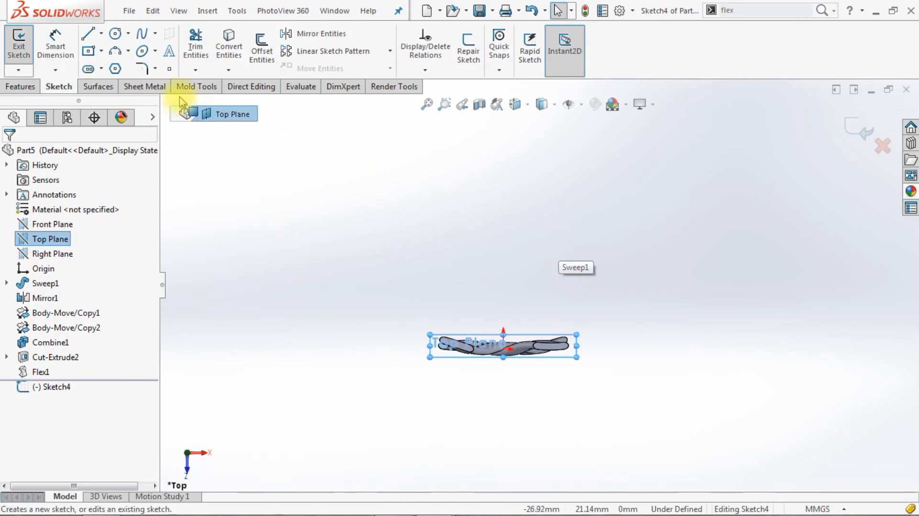
pyautogui.click(101, 34)
pyautogui.click(110, 66)
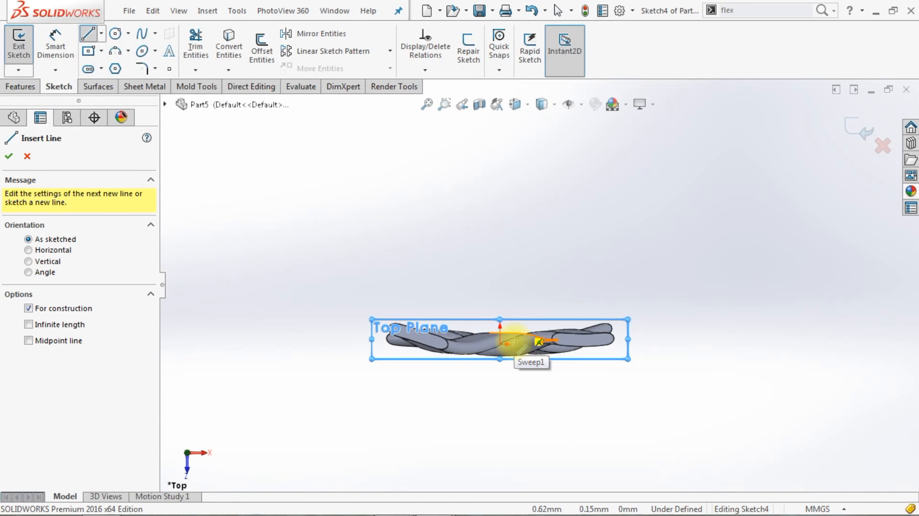
pyautogui.click(500, 344)
pyautogui.click(500, 195)
# Dimension the centerline's length, set it to the copied bend radius of 26.19 mm and exit the sketch.
pyautogui.click(52, 48)
pyautogui.click(501, 247)
pyautogui.click(351, 246)
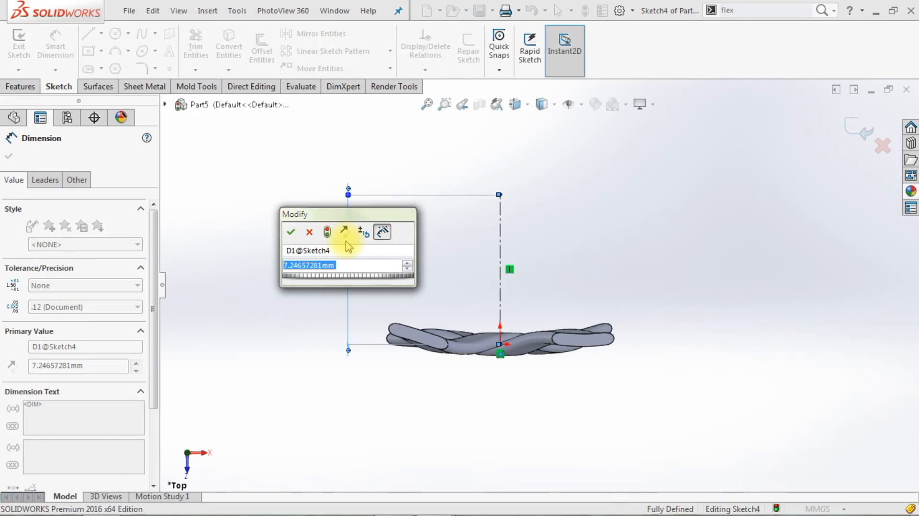
pyautogui.click(291, 232)
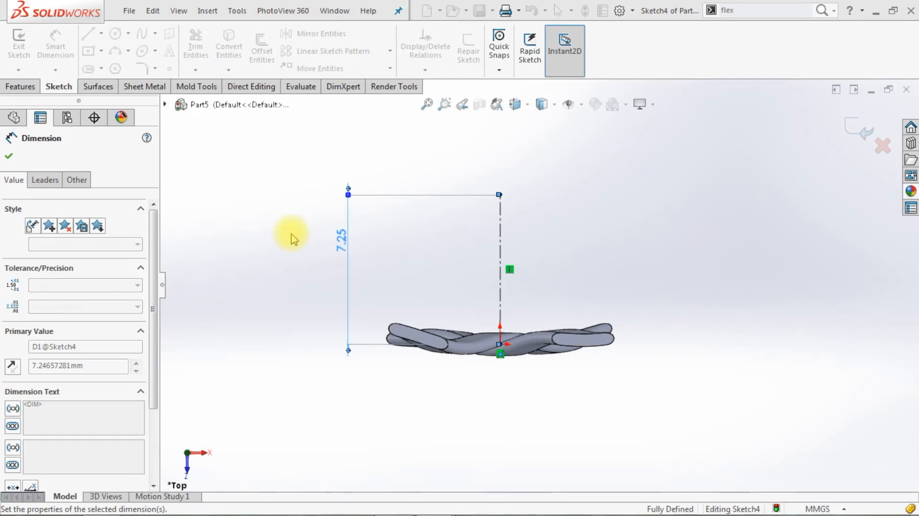
pyautogui.click(845, 129)
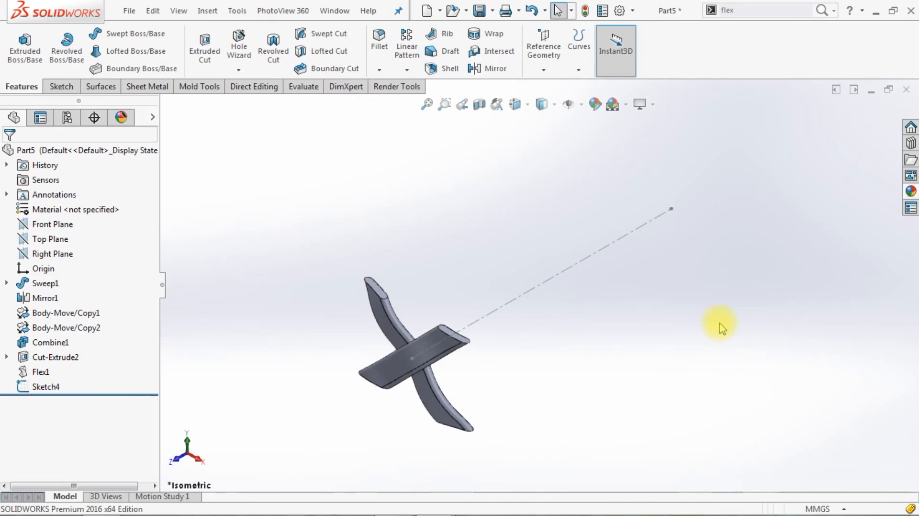
# Create a reference axis through the centerline's far endpoint, perpendicular to the Top Plane.
pyautogui.click(543, 70)
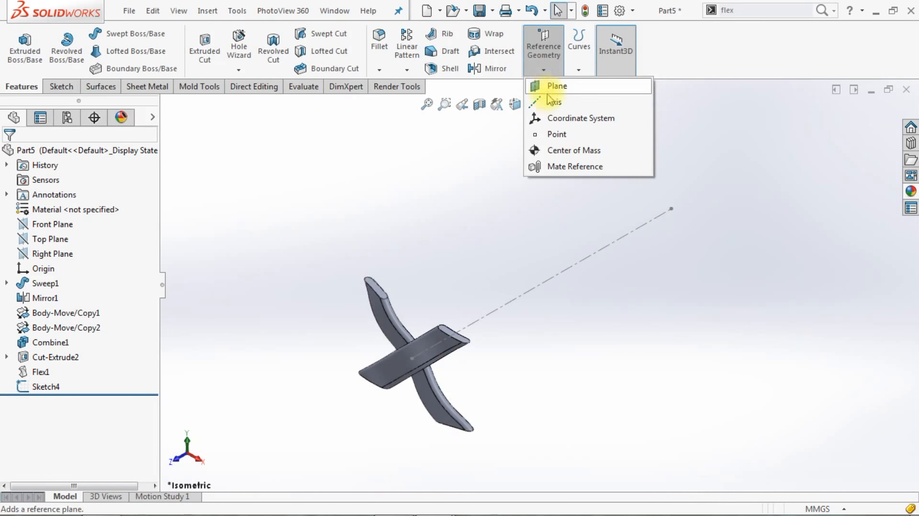
pyautogui.click(551, 100)
pyautogui.click(672, 209)
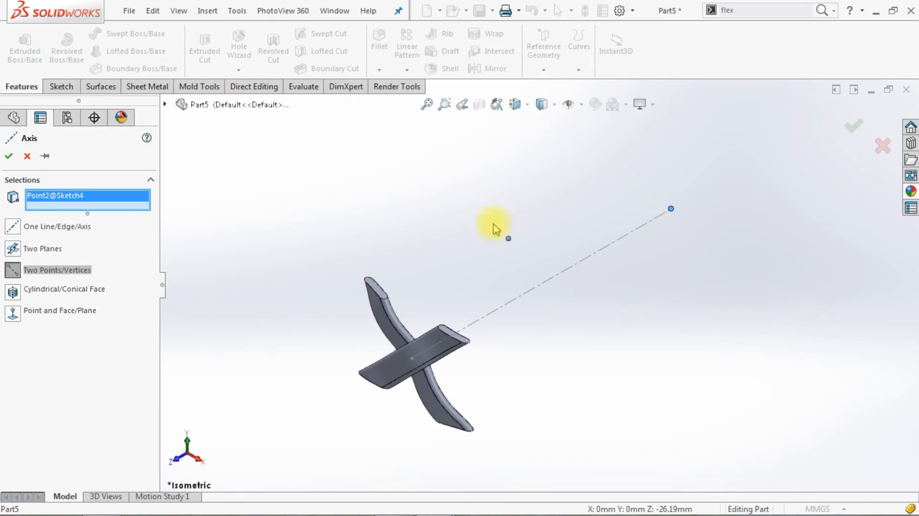
pyautogui.click(164, 105)
pyautogui.click(202, 193)
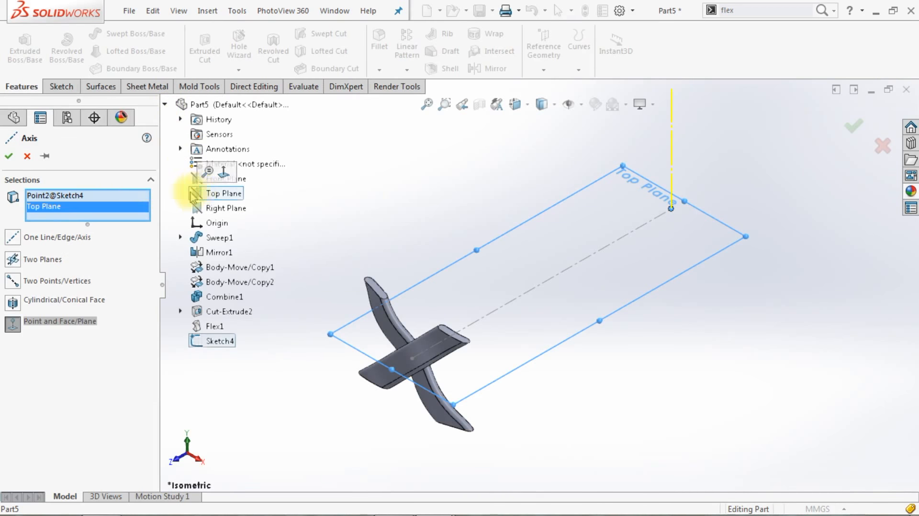
# Switch the display style to Shaded without edges and turn RealView Graphics on.
pyautogui.click(554, 105)
pyautogui.click(544, 141)
pyautogui.click(640, 104)
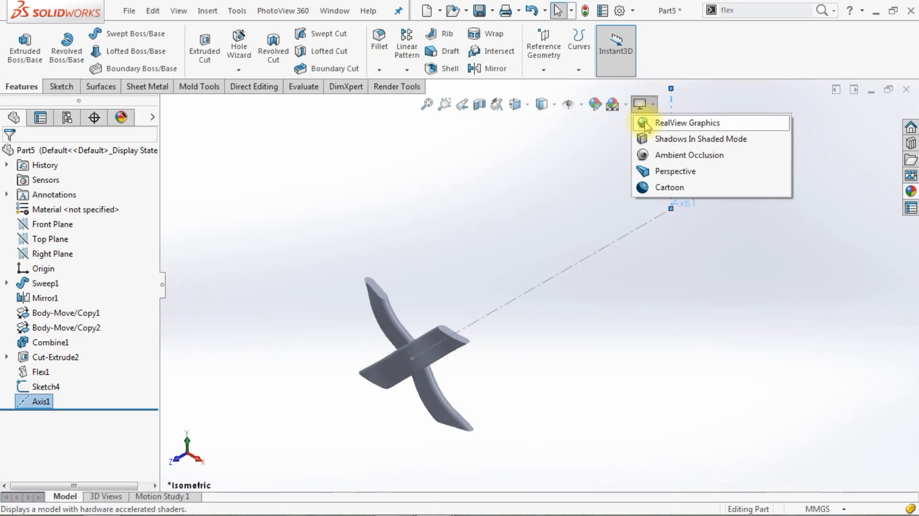
pyautogui.click(673, 141)
# Start a circular pattern of the bent strand body around the reference axis, equally spaced over 360 degrees.
pyautogui.click(407, 70)
pyautogui.click(431, 101)
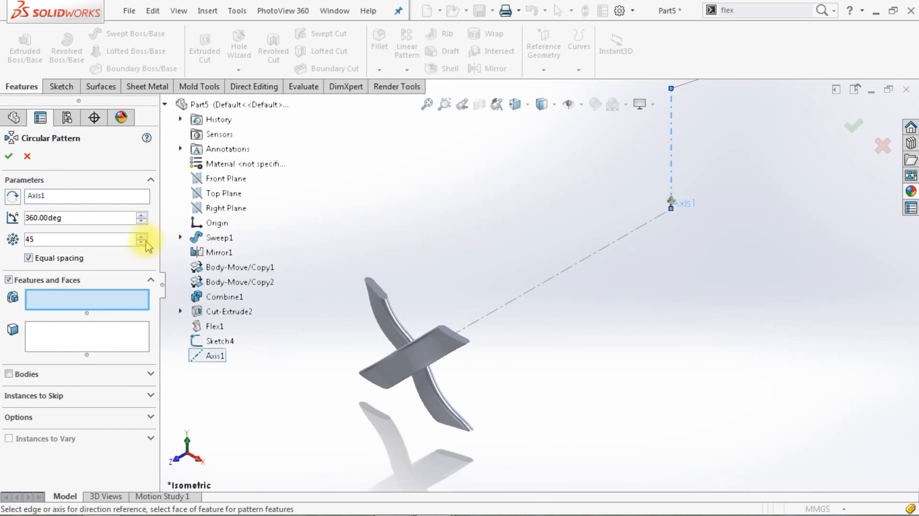
pyautogui.click(25, 376)
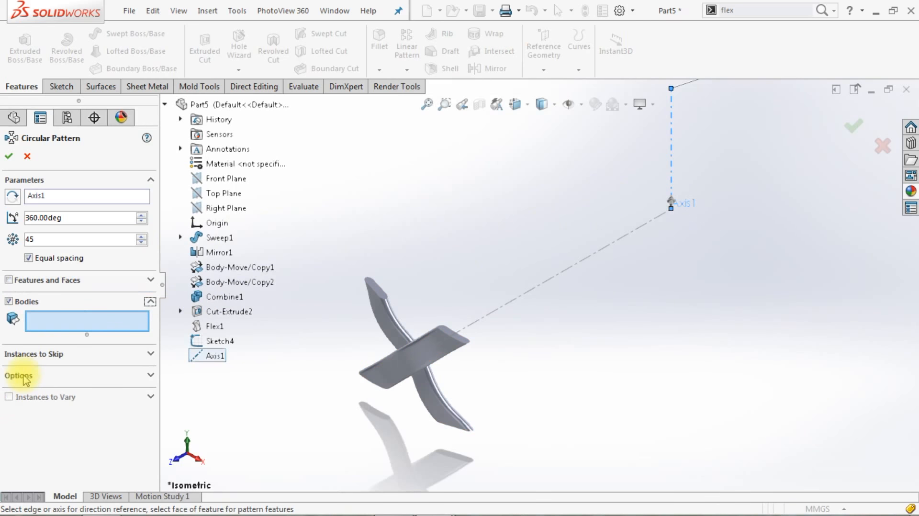
pyautogui.click(381, 373)
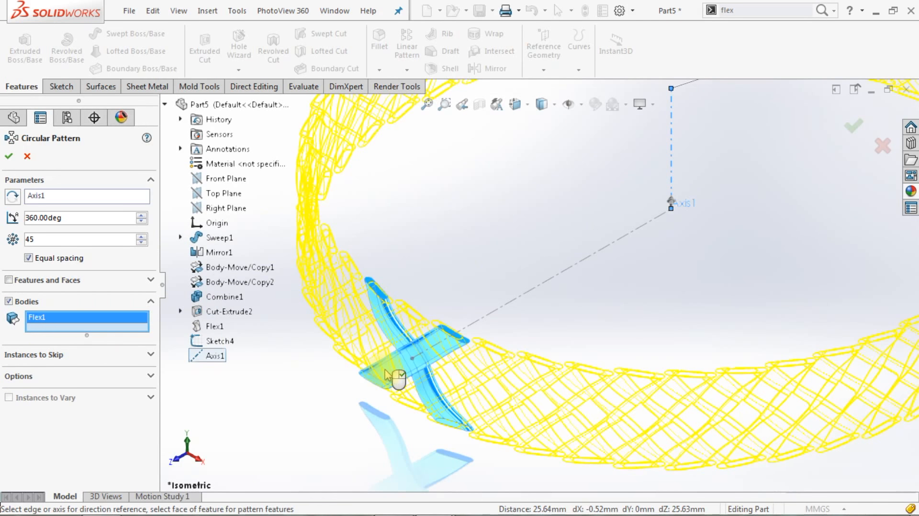
# Try setting the circular pattern's number of instances to 360/24.
pyautogui.doubleClick(39, 243)
pyautogui.write('360/24')
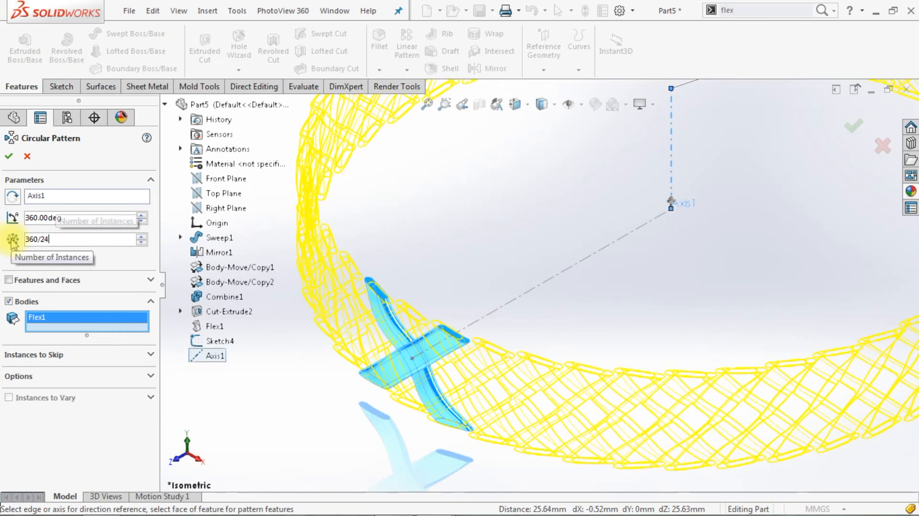
pyautogui.press('Return')
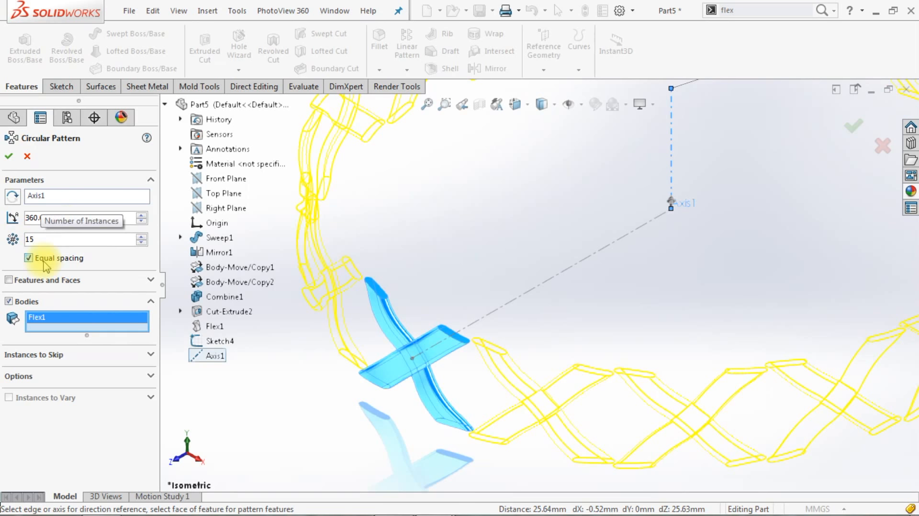
# Set the circular pattern's number of instances to 45 and create the pattern.
pyautogui.press('BackSpace')
pyautogui.press('BackSpace')
pyautogui.write('45')
pyautogui.press('Return')
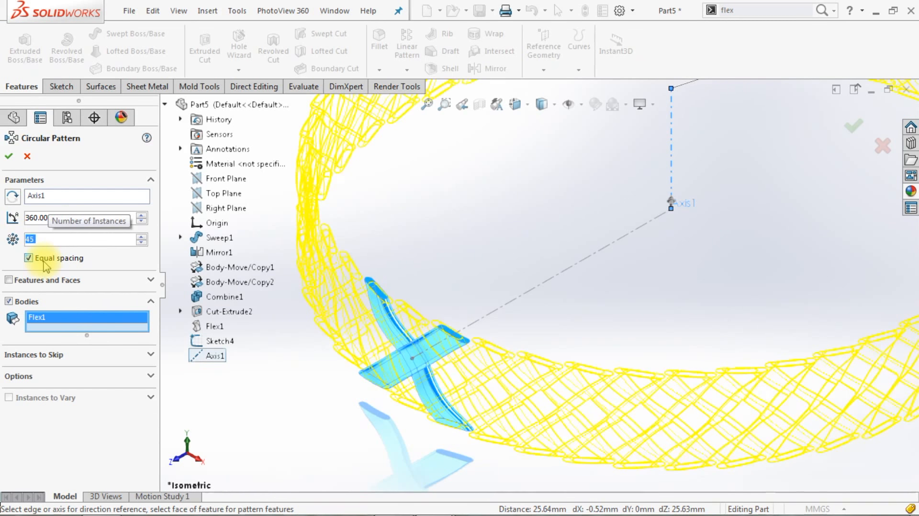
pyautogui.click(9, 156)
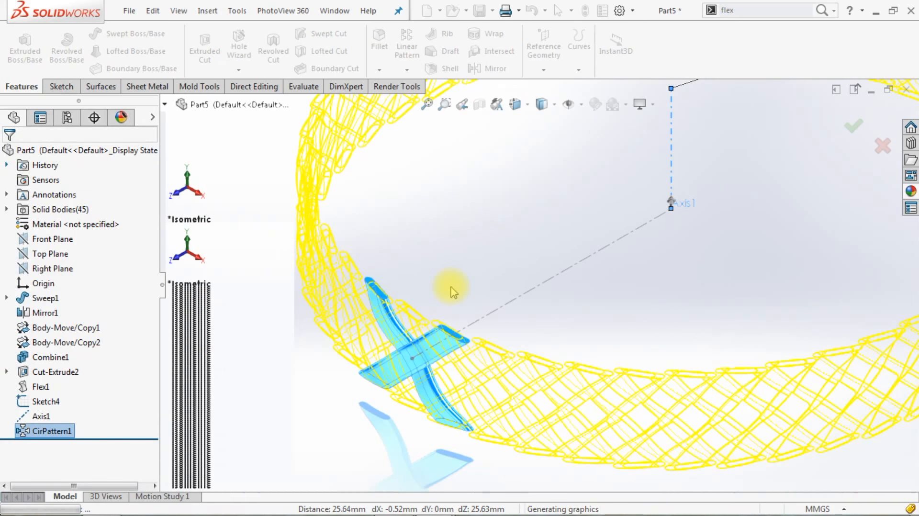
# Start a sketch on the flat upper end face of one of the patterned strands.
pyautogui.scroll(1, 502, 370)
pyautogui.moveTo(501, 365); pyautogui.dragTo(495, 318, button='middle')
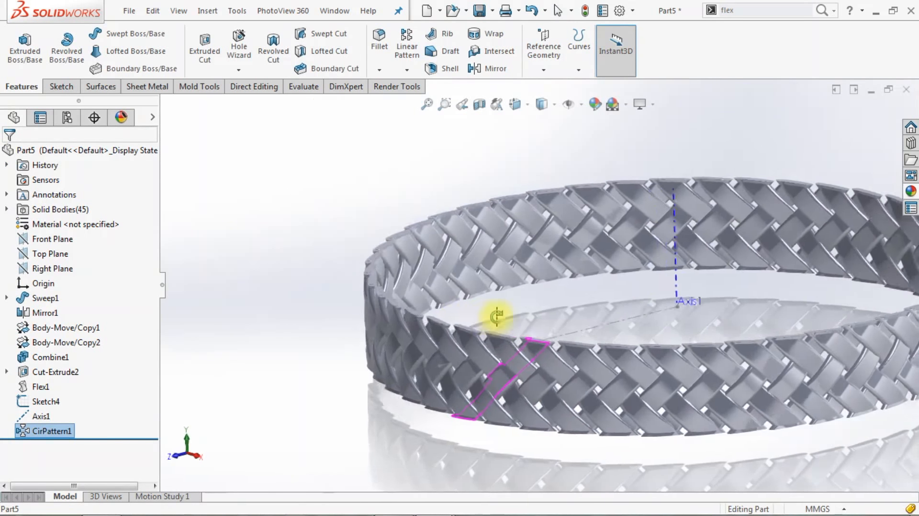
pyautogui.hotkey('ctrl', '7')
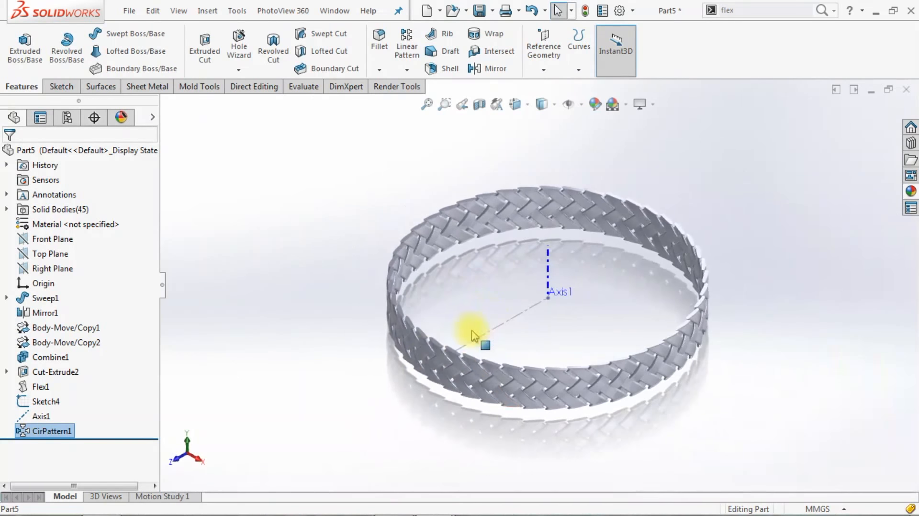
pyautogui.click(190, 450)
pyautogui.scroll(-5, 411, 349)
pyautogui.click(421, 349)
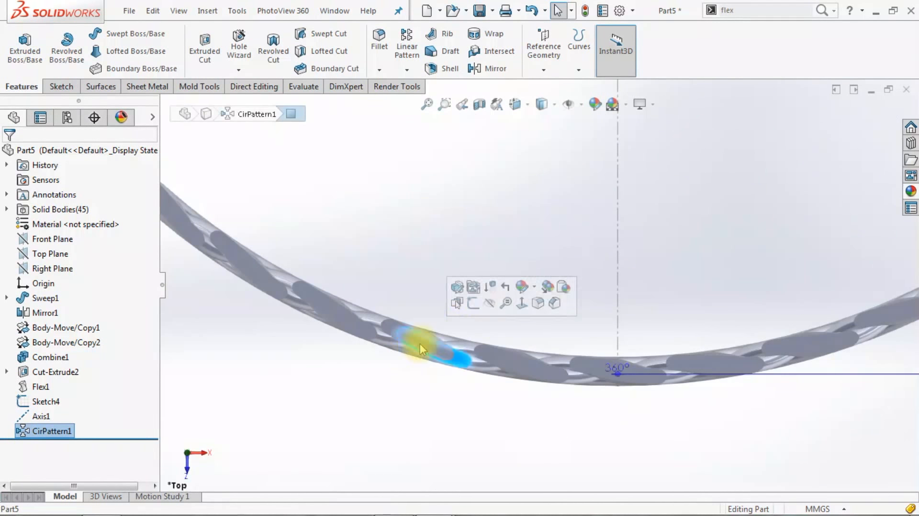
pyautogui.click(474, 302)
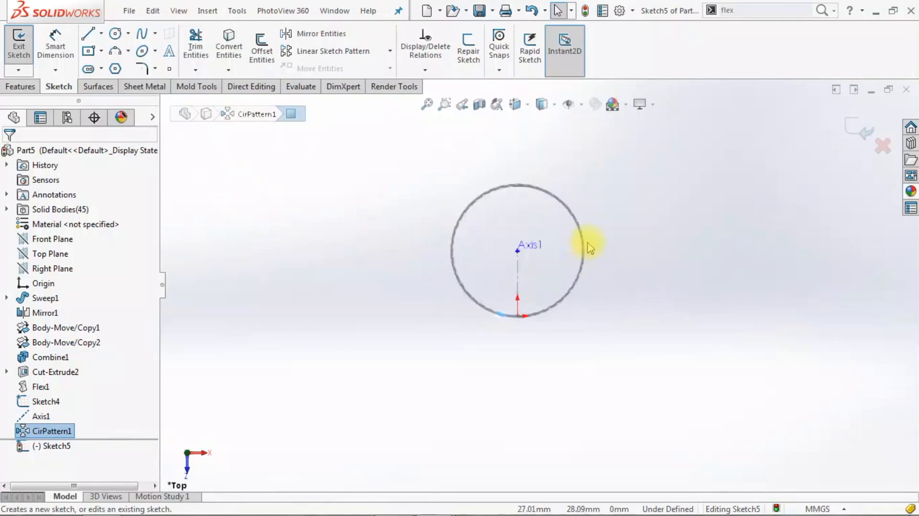
pyautogui.click(115, 33)
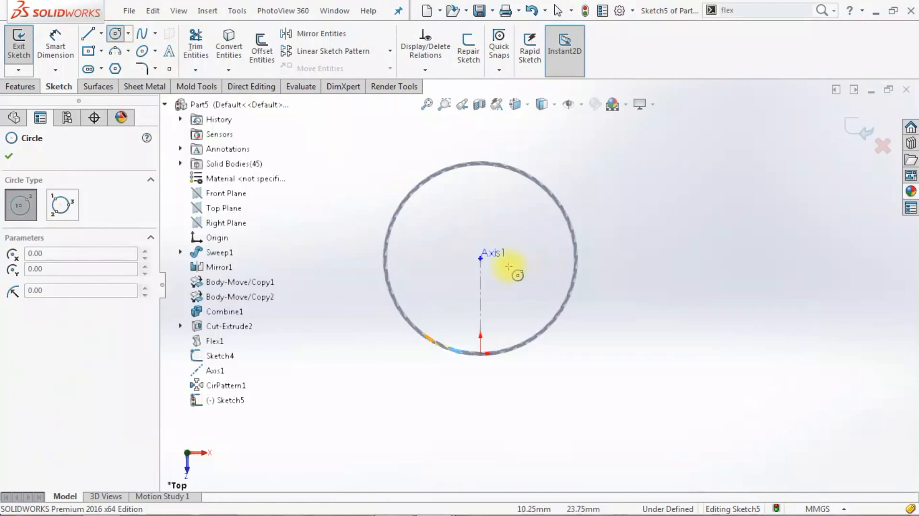
pyautogui.click(478, 258)
pyautogui.press('Escape')
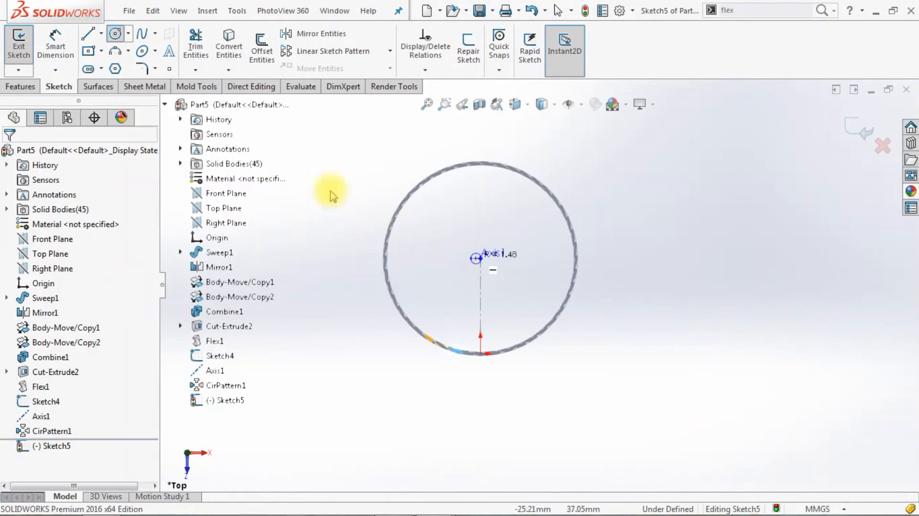
# Sketch a circle centred on the reference axis and passing through the origin, 26.19 mm in radius, and exit the sketch.
pyautogui.click(115, 33)
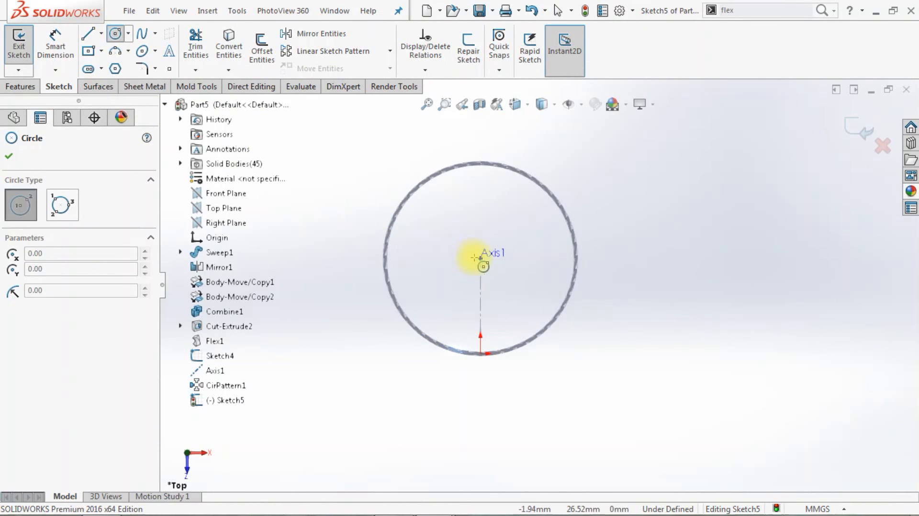
pyautogui.click(480, 259)
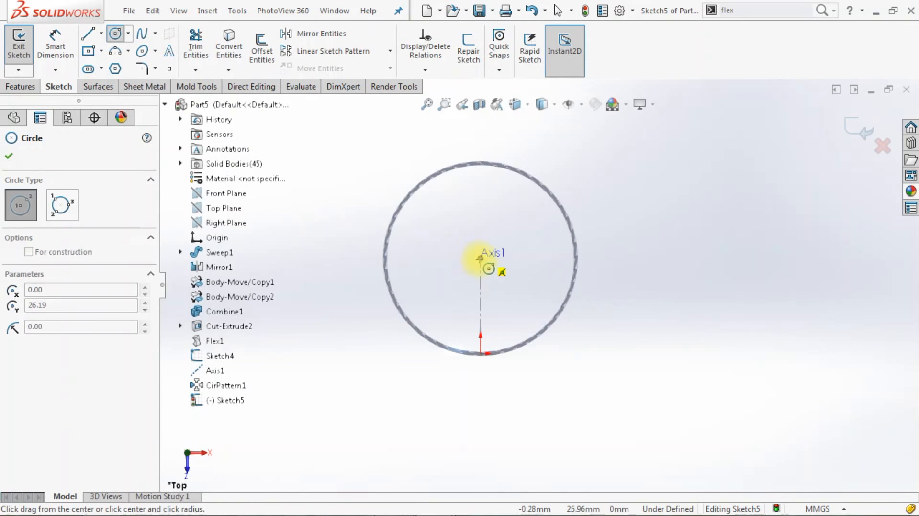
pyautogui.click(482, 355)
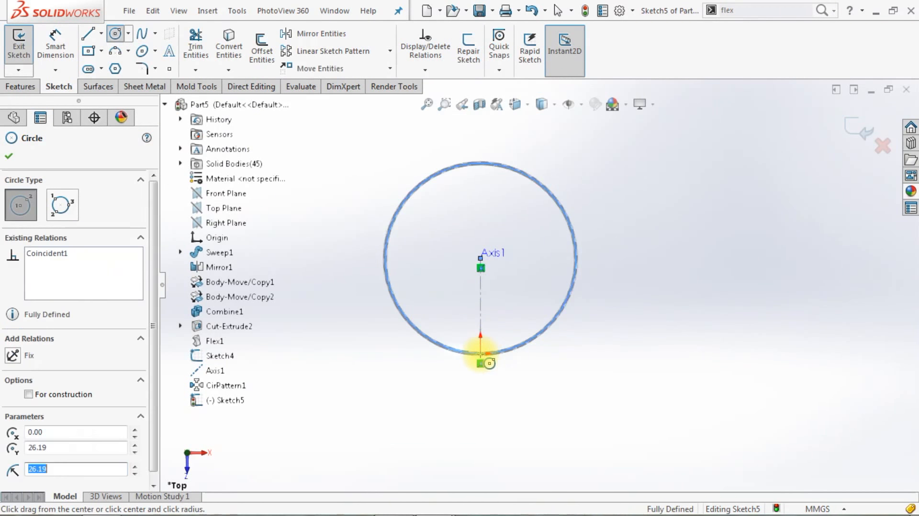
pyautogui.click(855, 128)
pyautogui.click(855, 128)
pyautogui.hotkey('ctrl', '7')
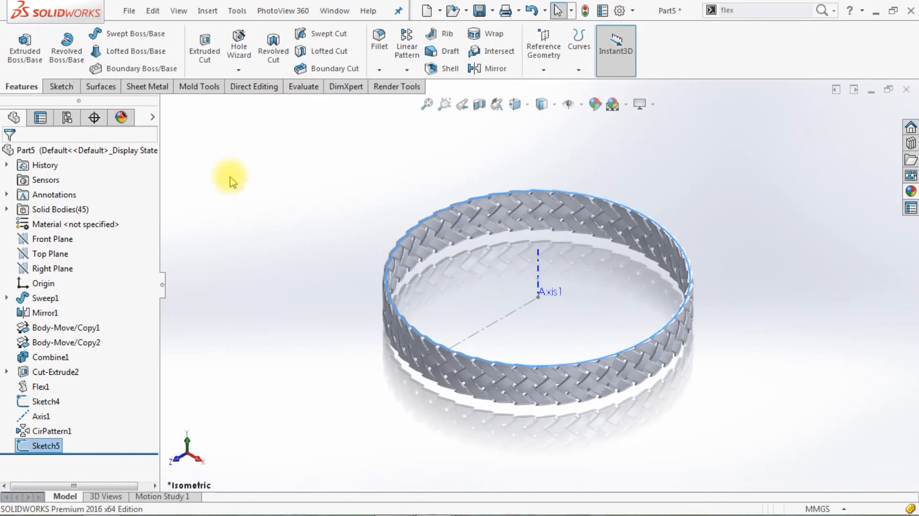
# Start a sweep with a circular profile and set its diameter to 2 mm.
pyautogui.click(123, 33)
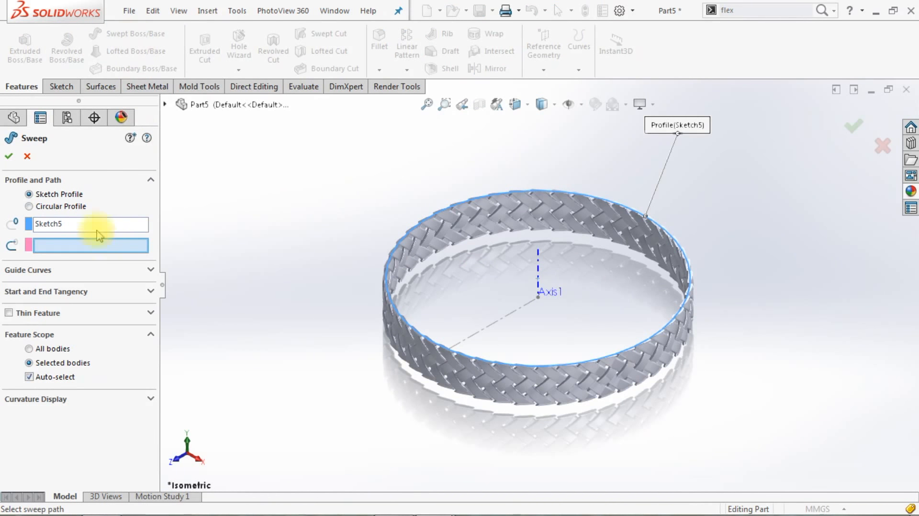
pyautogui.click(74, 205)
pyautogui.doubleClick(67, 244)
pyautogui.write('2')
pyautogui.press('Return')
# Use the sketched circle as the sweep path, turn Merge result off and create the rim as a separate body.
pyautogui.scroll(-3, 392, 290)
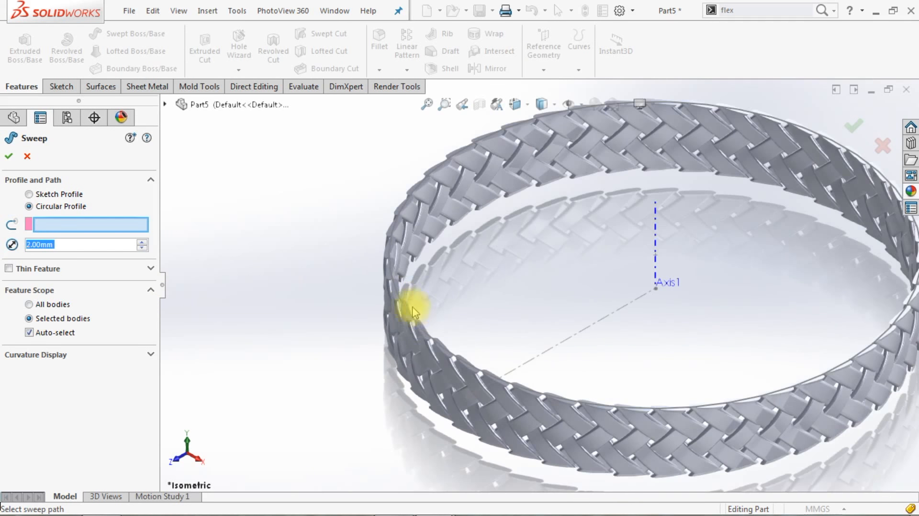
pyautogui.scroll(-5, 409, 317)
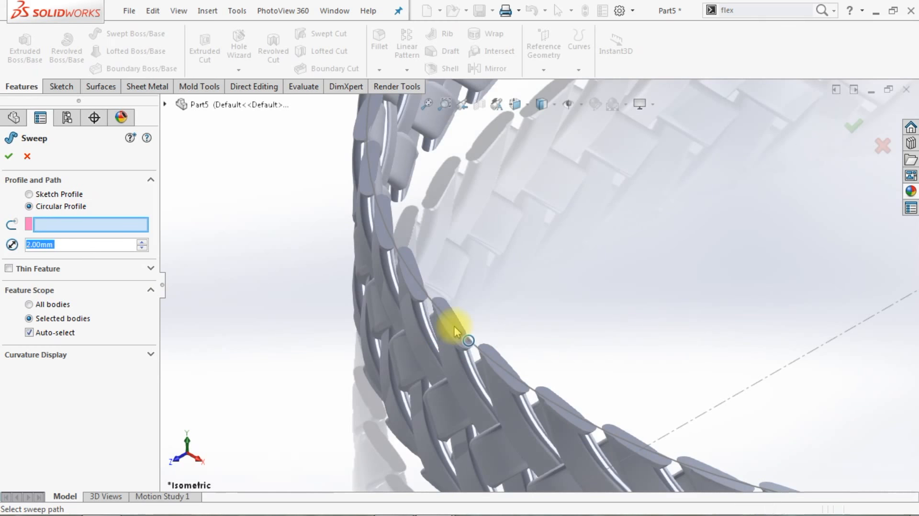
pyautogui.click(455, 326)
pyautogui.click(114, 270)
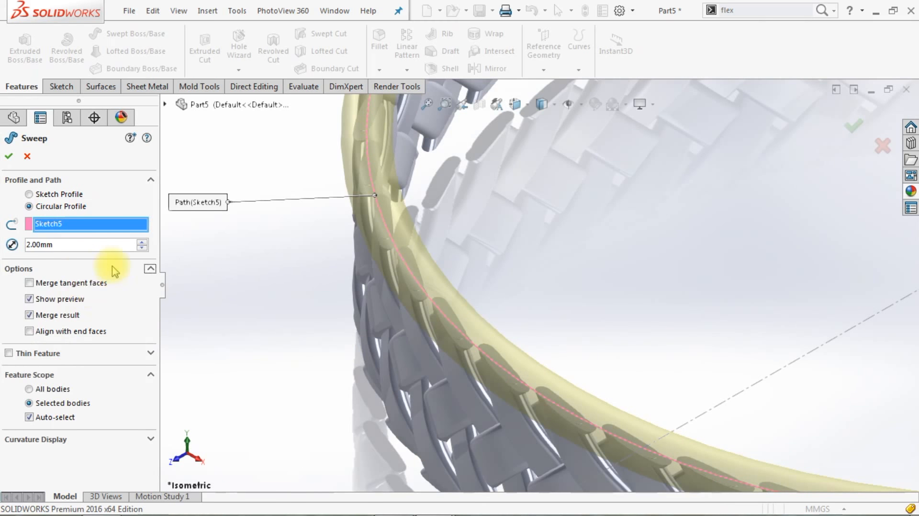
pyautogui.click(73, 316)
pyautogui.click(76, 282)
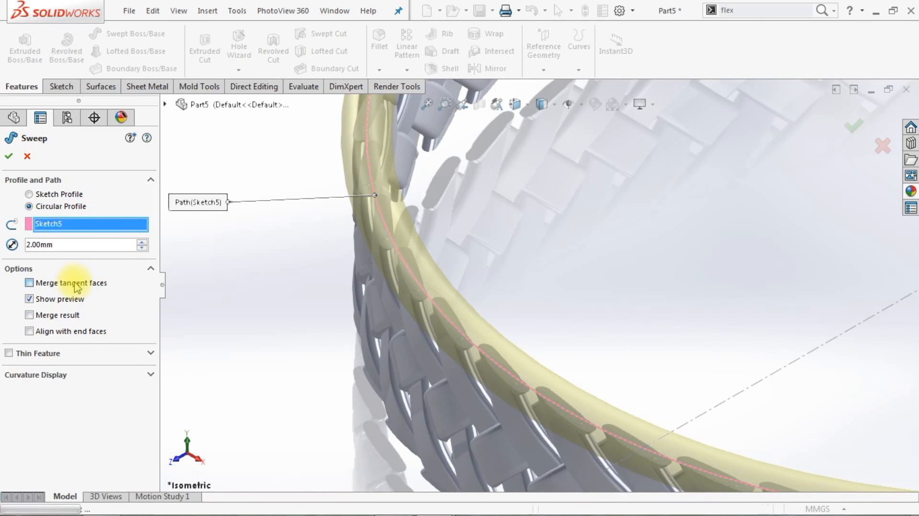
pyautogui.click(9, 156)
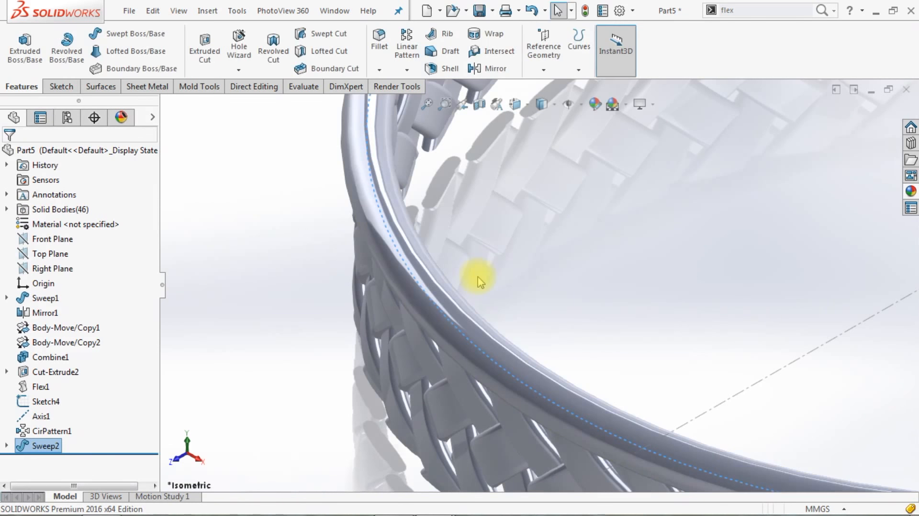
# Mirror the swept rim body about the Top Plane to add a matching rim on the ring's lower edge.
pyautogui.click(492, 70)
pyautogui.scroll(3, 530, 284)
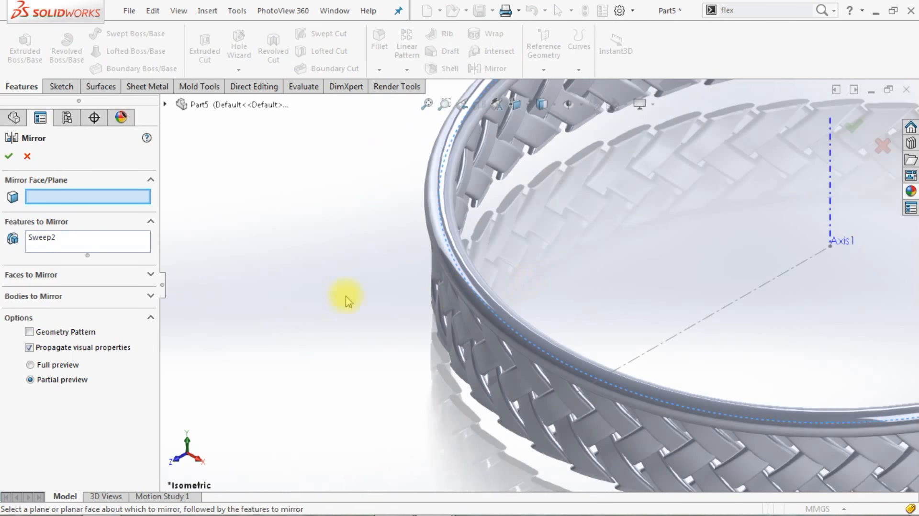
pyautogui.click(82, 297)
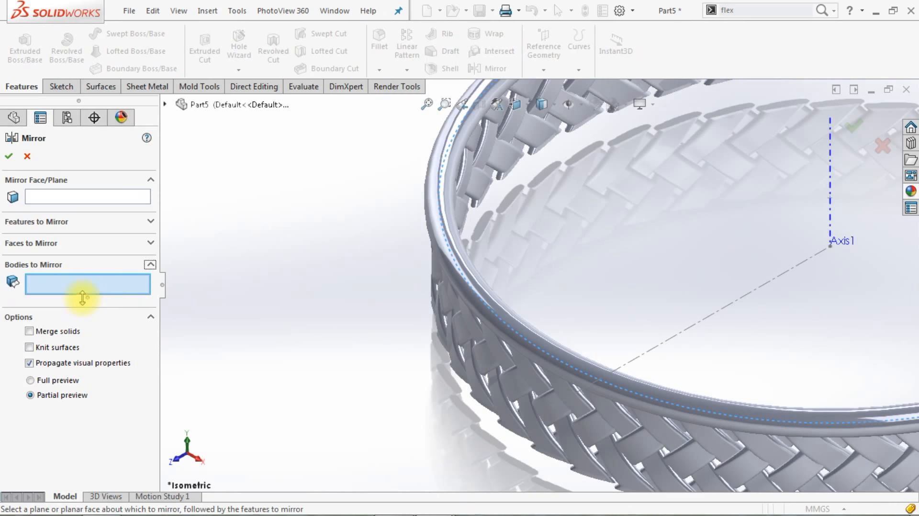
pyautogui.click(442, 257)
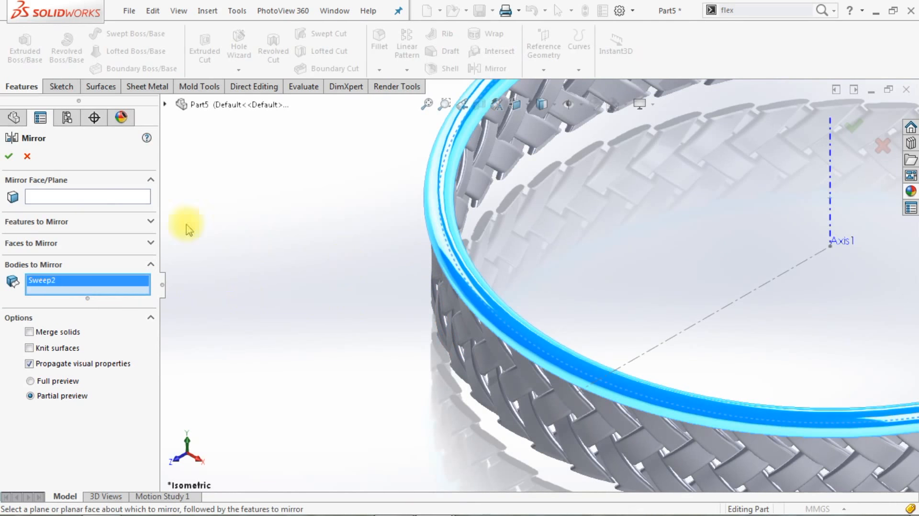
pyautogui.click(94, 197)
pyautogui.click(166, 104)
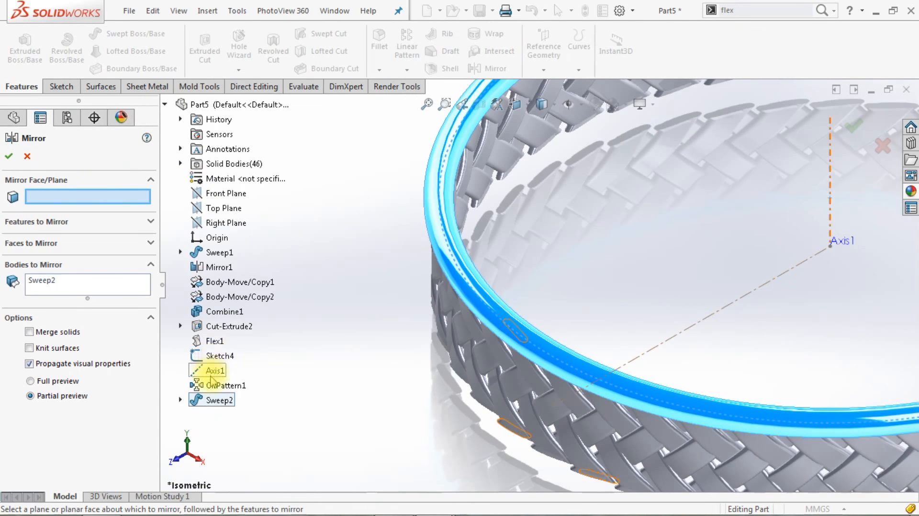
pyautogui.click(214, 209)
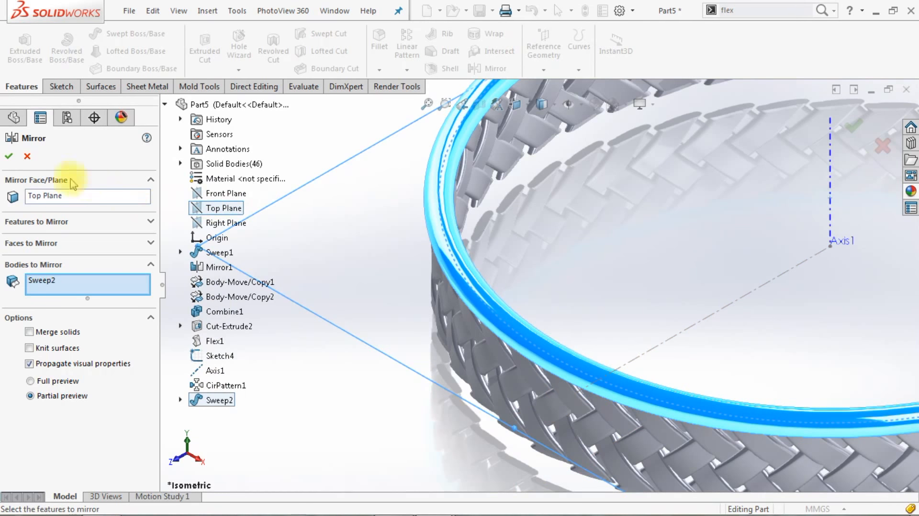
pyautogui.click(8, 159)
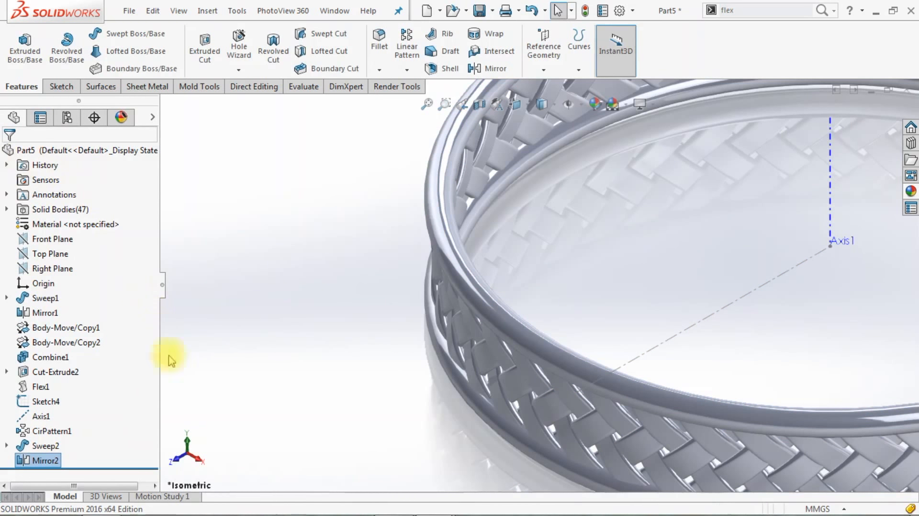
# Find the Combine command and join all the patterned strand bodies into one body with the Add operation.
pyautogui.scroll(-3, 307, 341)
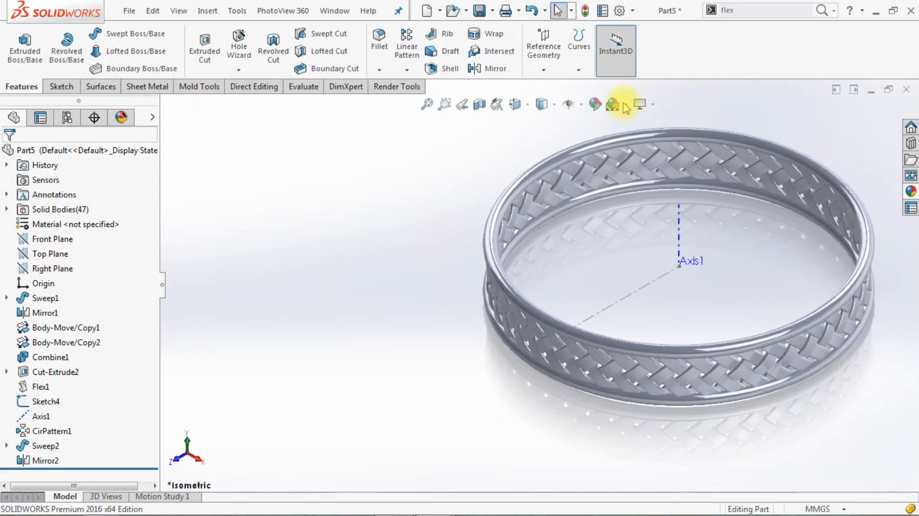
pyautogui.click(748, 11)
pyautogui.write('c')
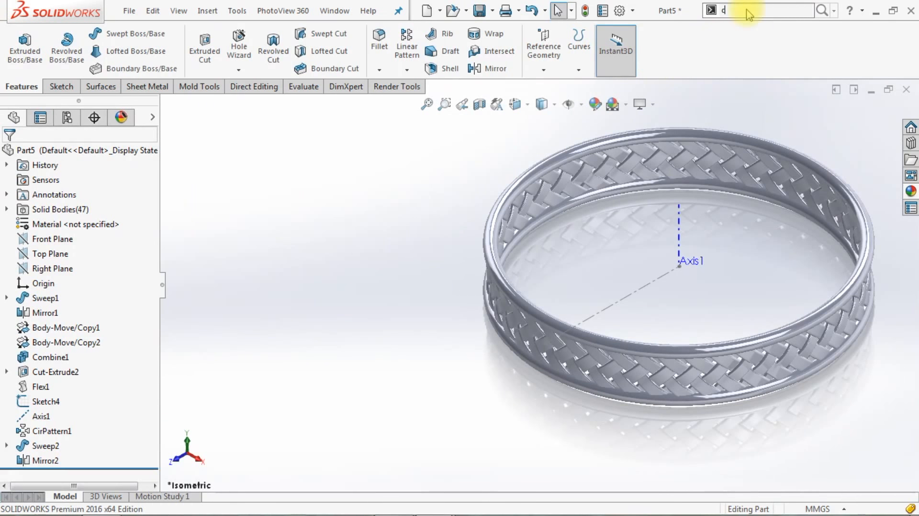
pyautogui.write('om')
pyautogui.click(739, 37)
pyautogui.scroll(-2, 479, 192)
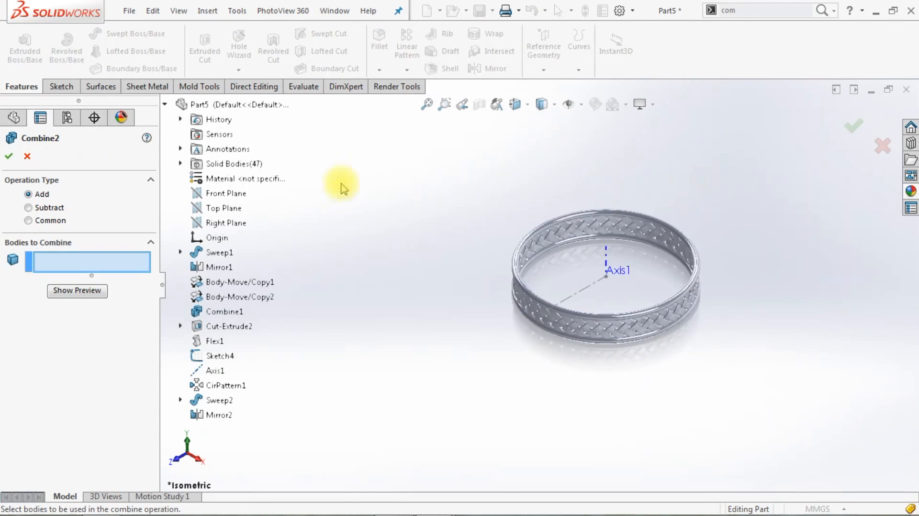
pyautogui.click(165, 105)
pyautogui.moveTo(458, 179); pyautogui.dragTo(761, 355)
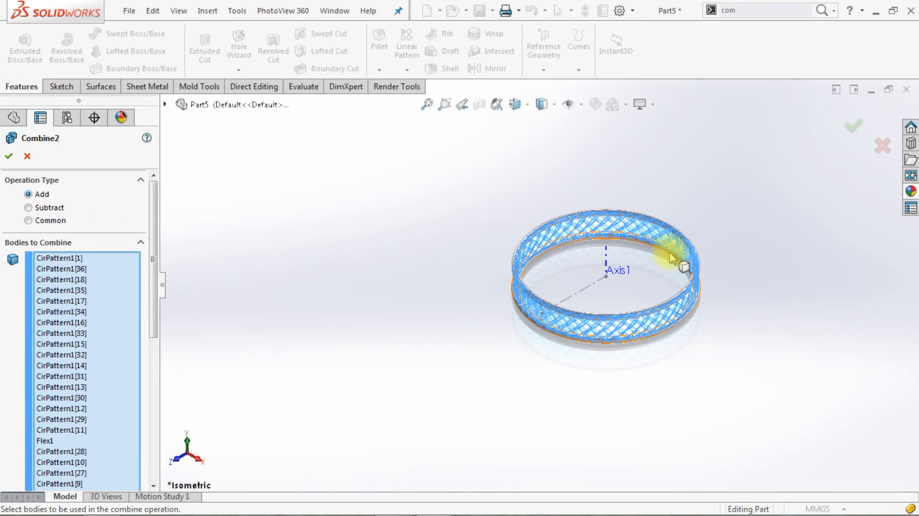
pyautogui.scroll(-2, 670, 254)
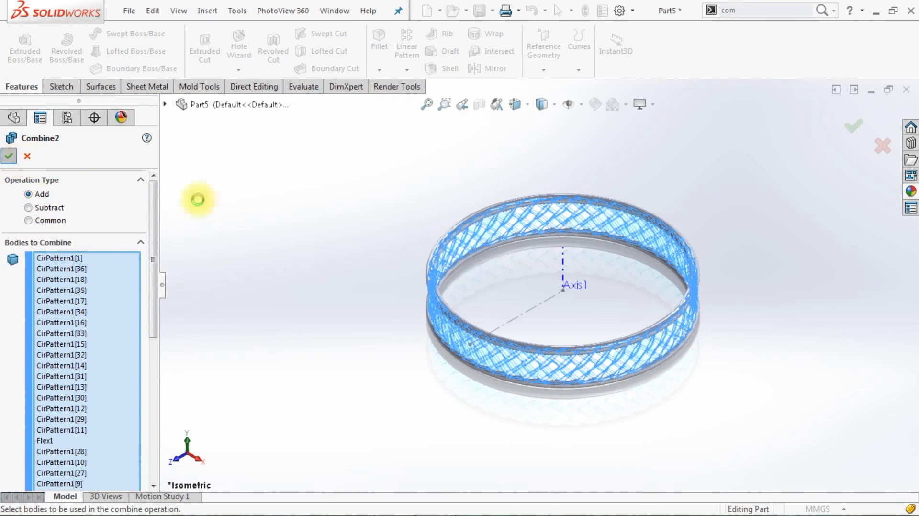
pyautogui.press('Return')
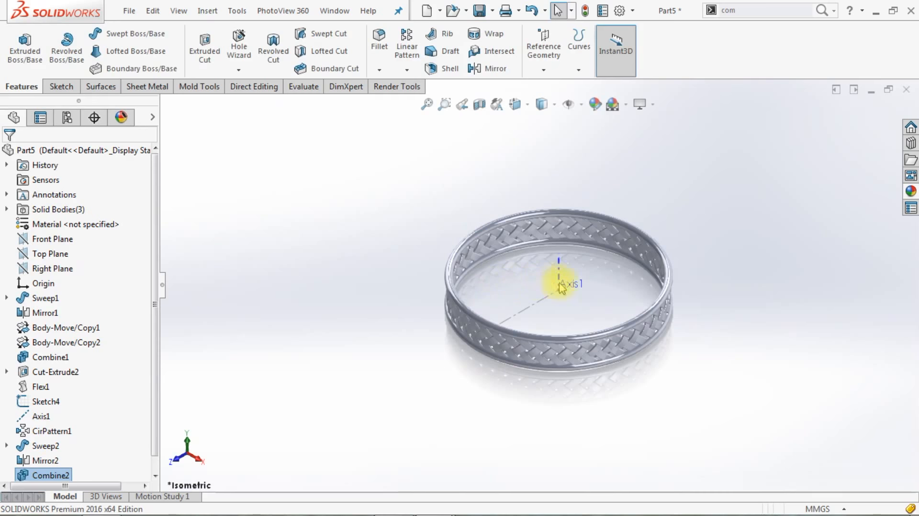
# Apply the polished platinum appearance to the whole ring and collapse the feature tree.
pyautogui.scroll(-3, 565, 285)
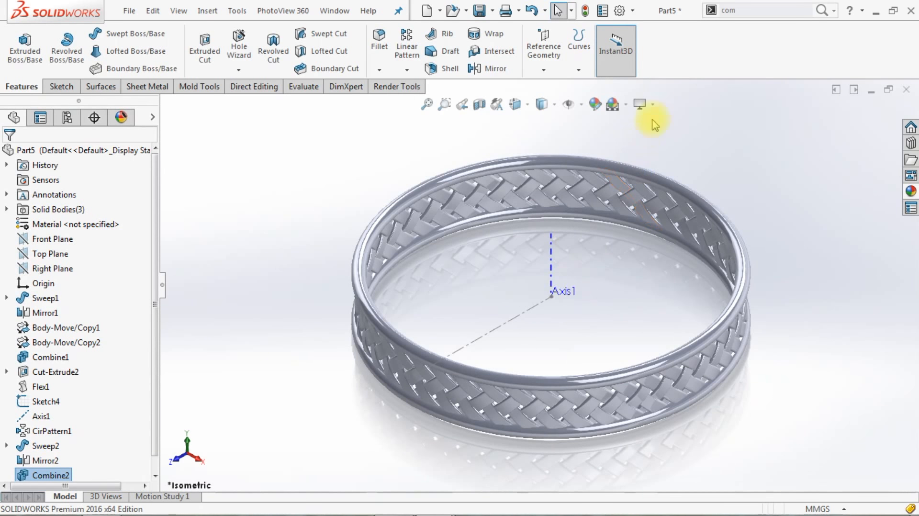
pyautogui.click(641, 103)
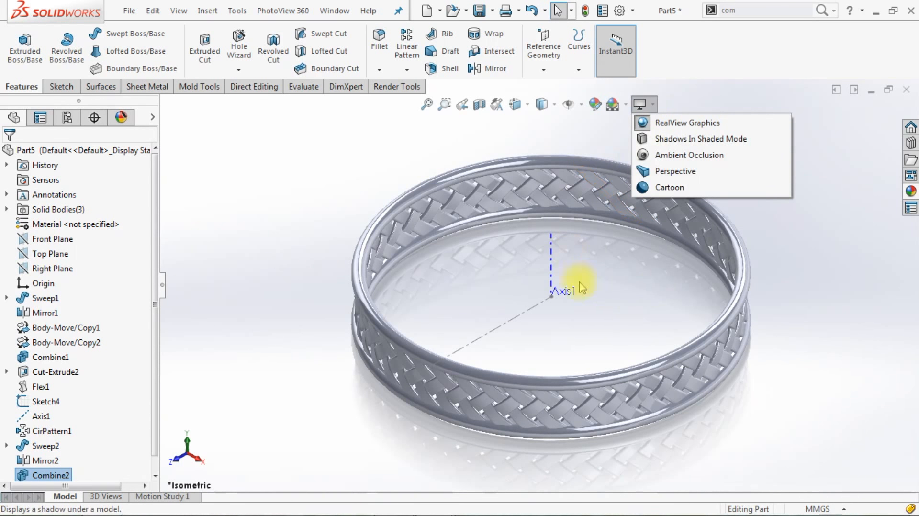
pyautogui.click(911, 191)
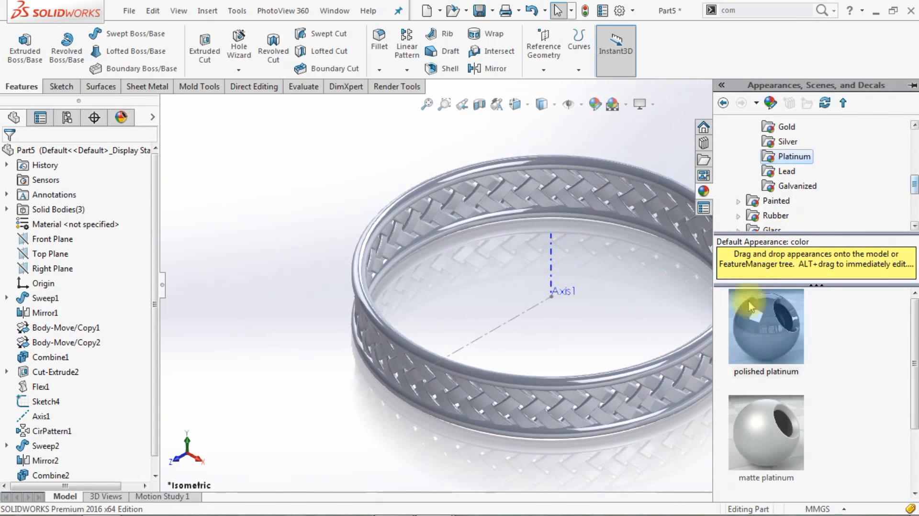
pyautogui.moveTo(775, 346); pyautogui.dragTo(611, 345)
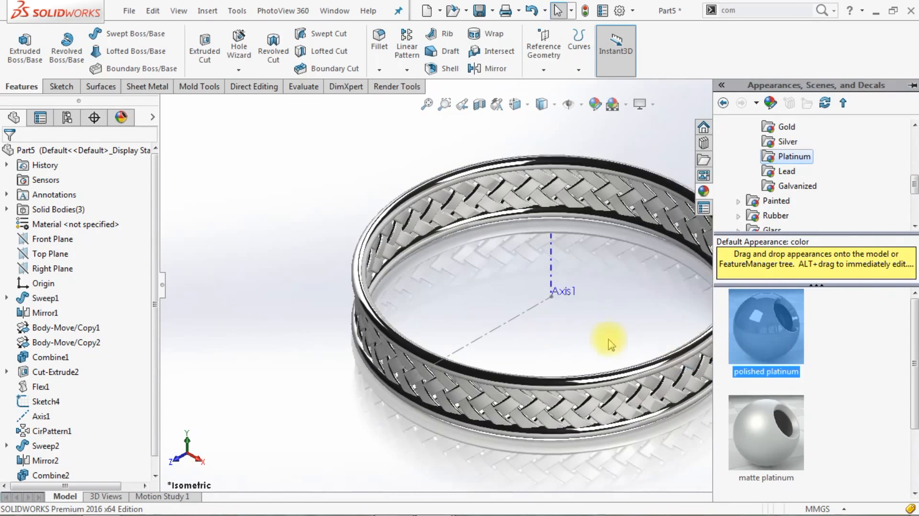
pyautogui.click(164, 297)
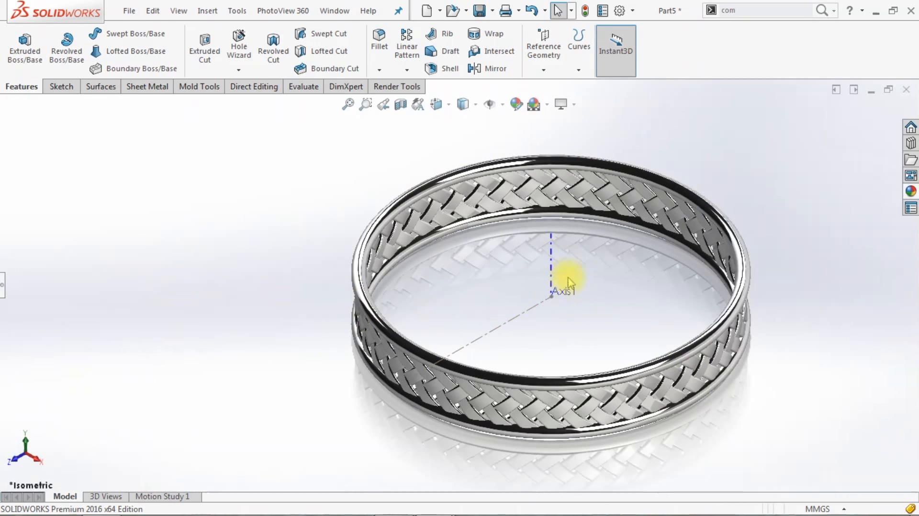
# Hide the vertical axis and the sketch line at the ring's centre.
pyautogui.click(553, 267)
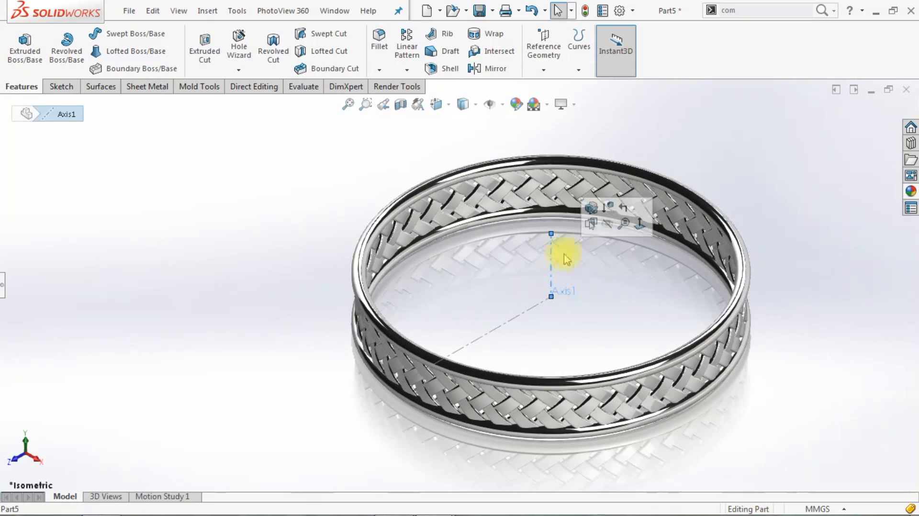
pyautogui.click(598, 221)
pyautogui.click(546, 303)
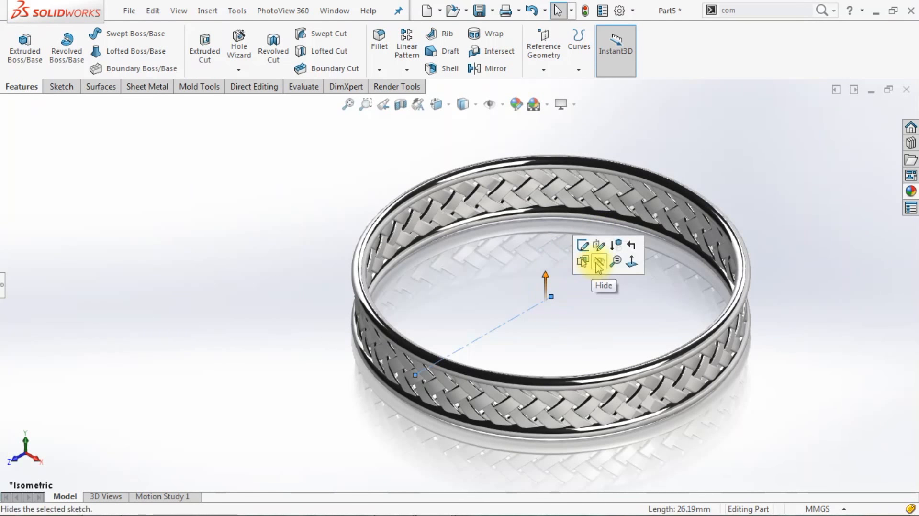
pyautogui.click(581, 260)
pyautogui.scroll(-2, 621, 293)
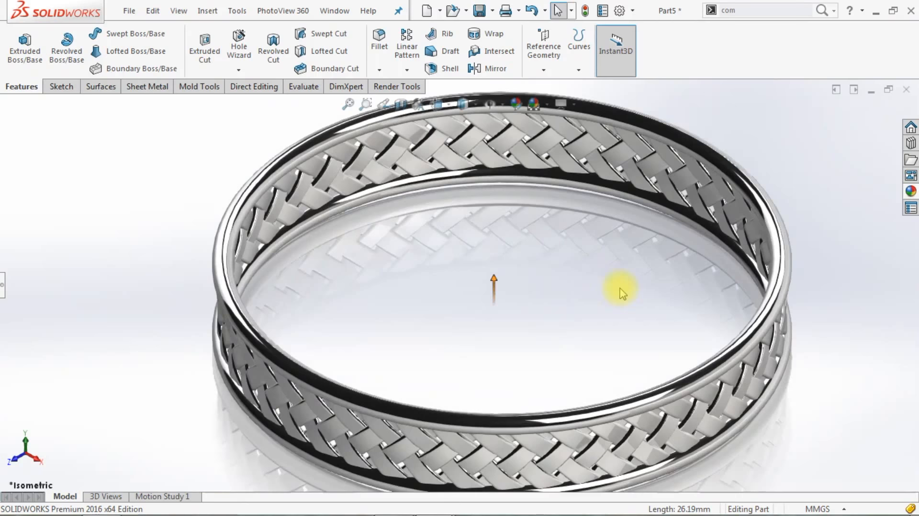
pyautogui.scroll(2, 619, 291)
pyautogui.scroll(-1, 589, 287)
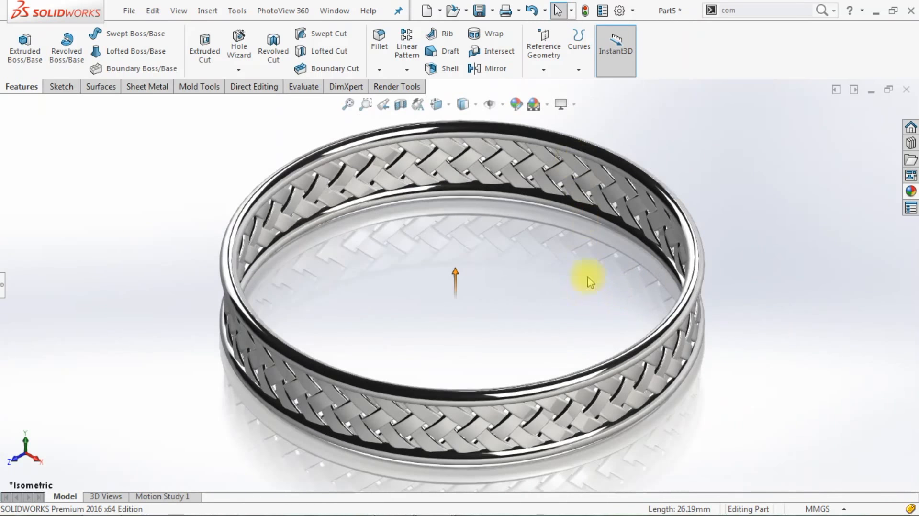
# Turn on the Perspective, Shadows In Shaded Mode and Ambient Occlusion display effects for the ring.
pyautogui.click(561, 104)
pyautogui.click(569, 171)
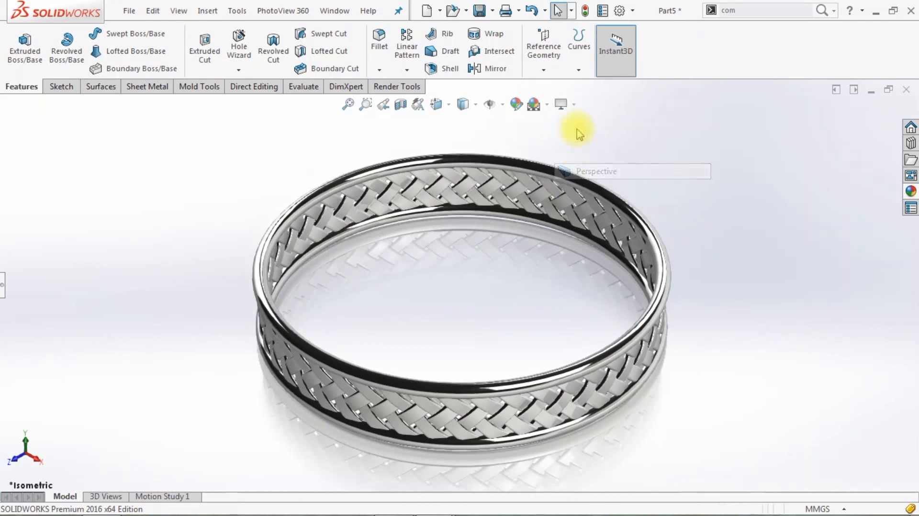
pyautogui.click(561, 104)
pyautogui.click(579, 139)
pyautogui.click(561, 104)
pyautogui.click(575, 156)
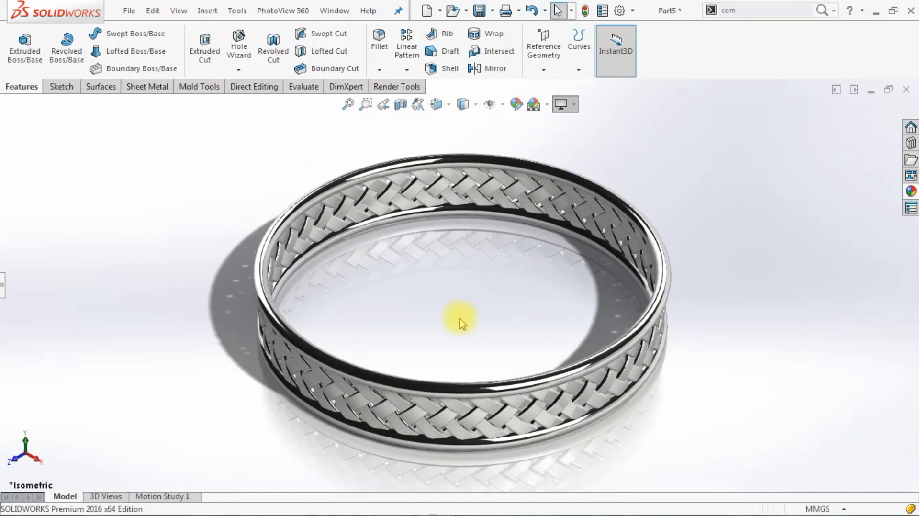
pyautogui.scroll(-2, 459, 322)
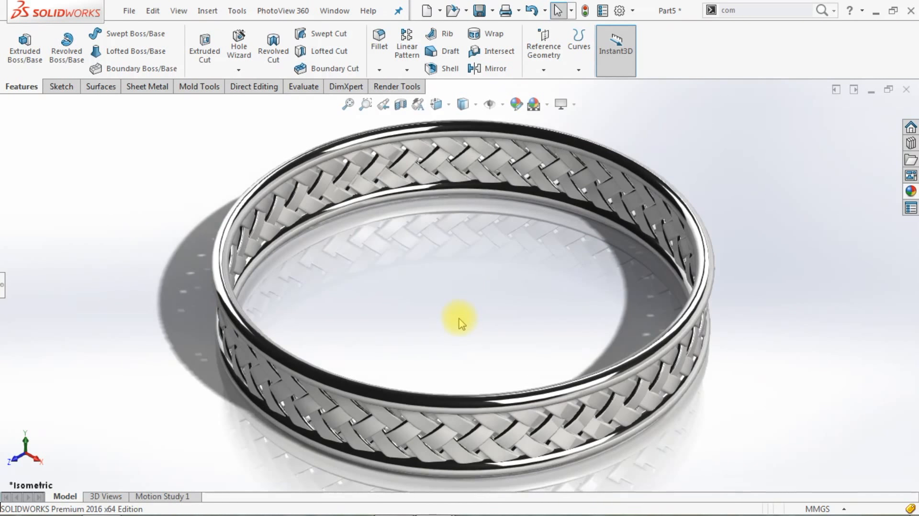